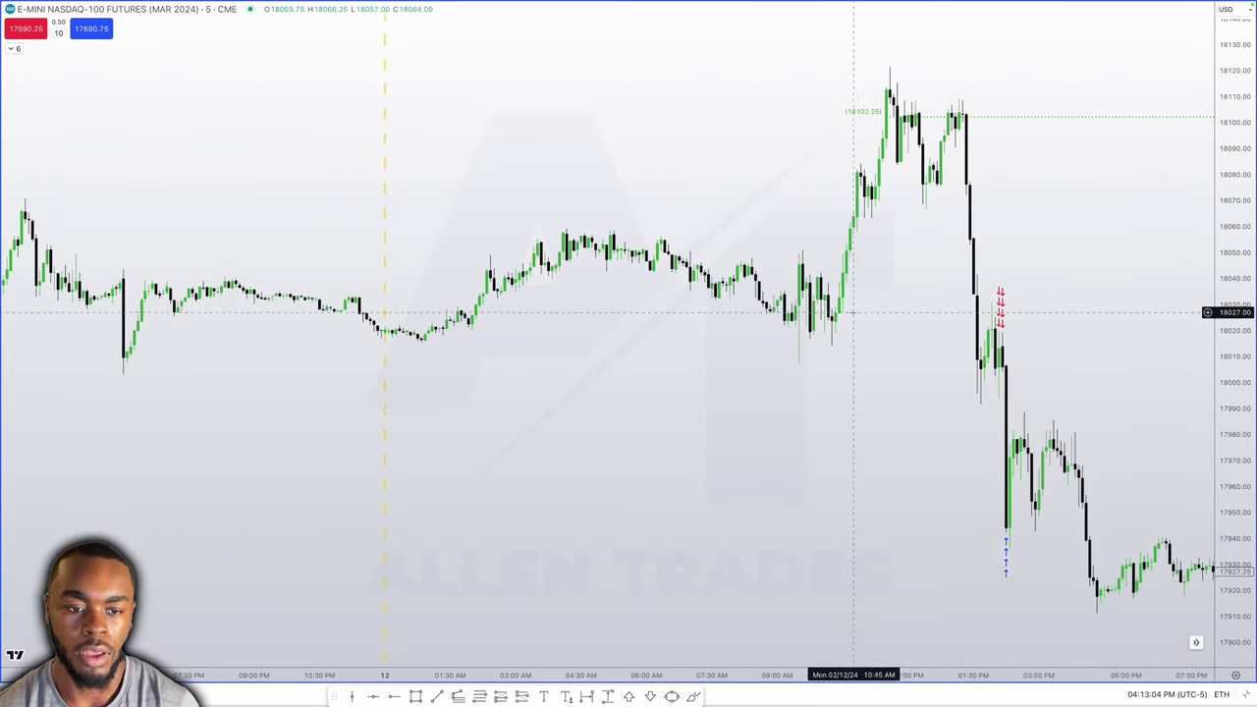
Step: Place a horizontal ray at the 18071.00 Feb 9 swing high
scroll(858, 309, "down", 3)
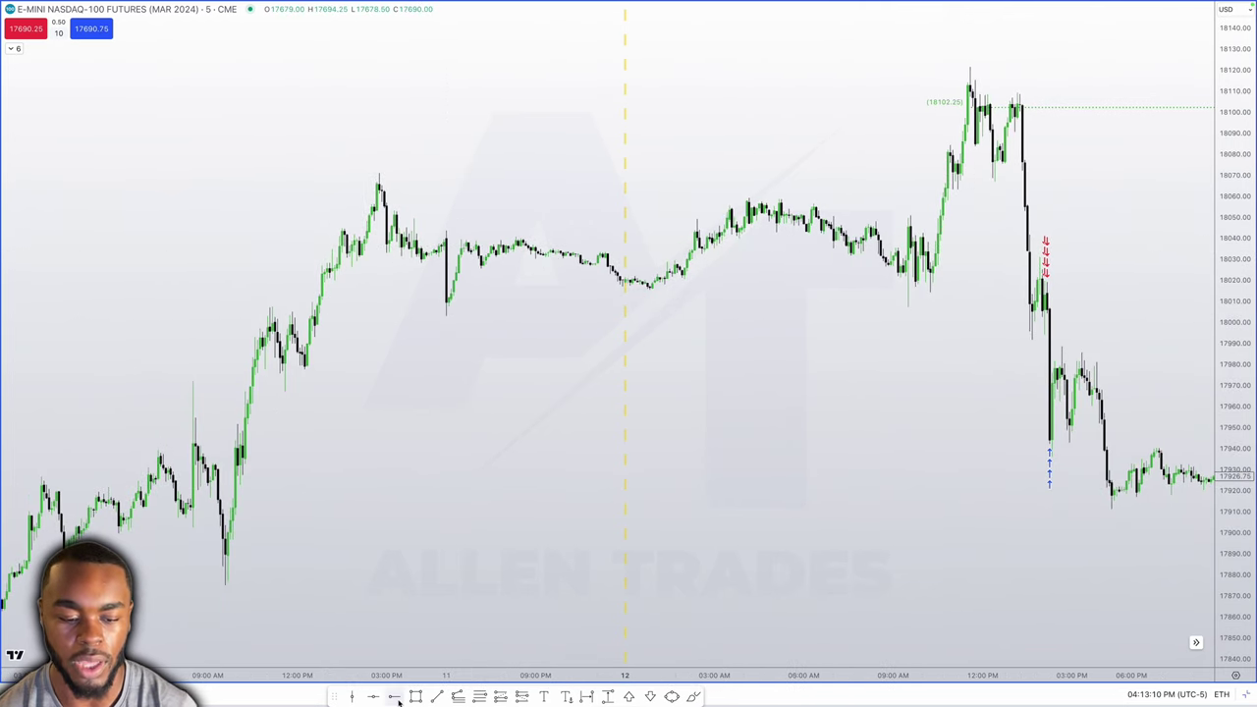
left_click(379, 174)
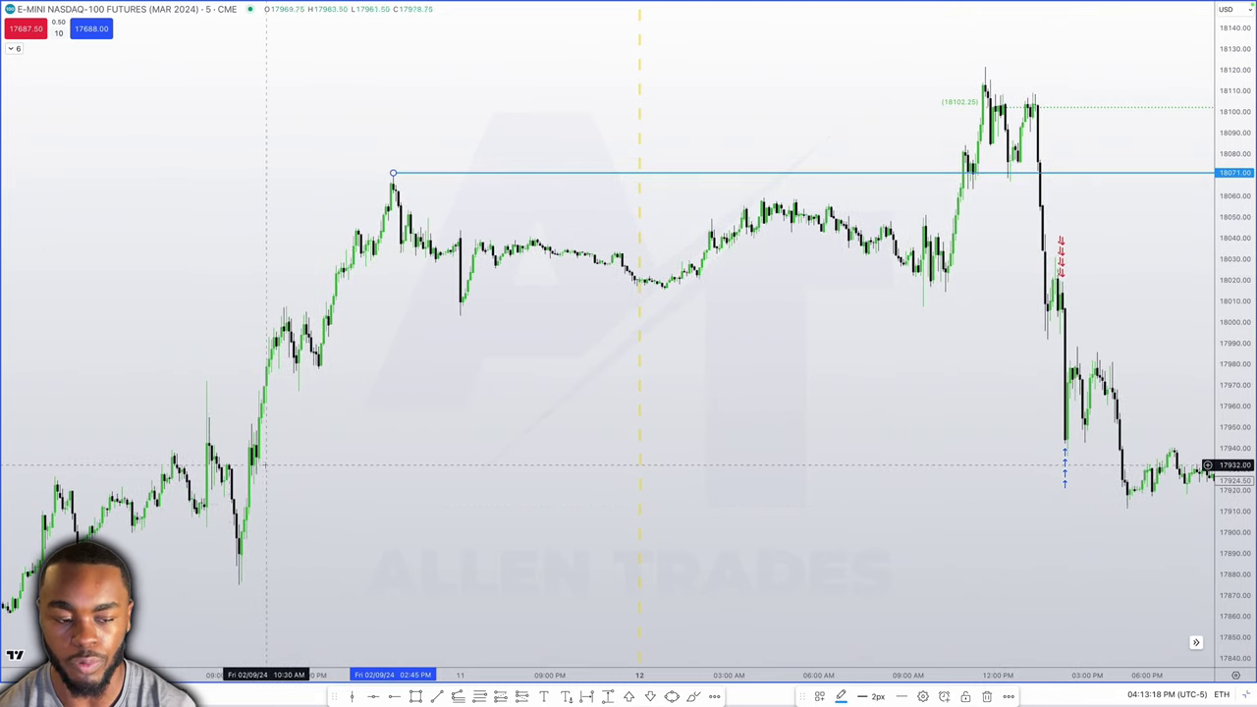
scroll(295, 452, "down", 4)
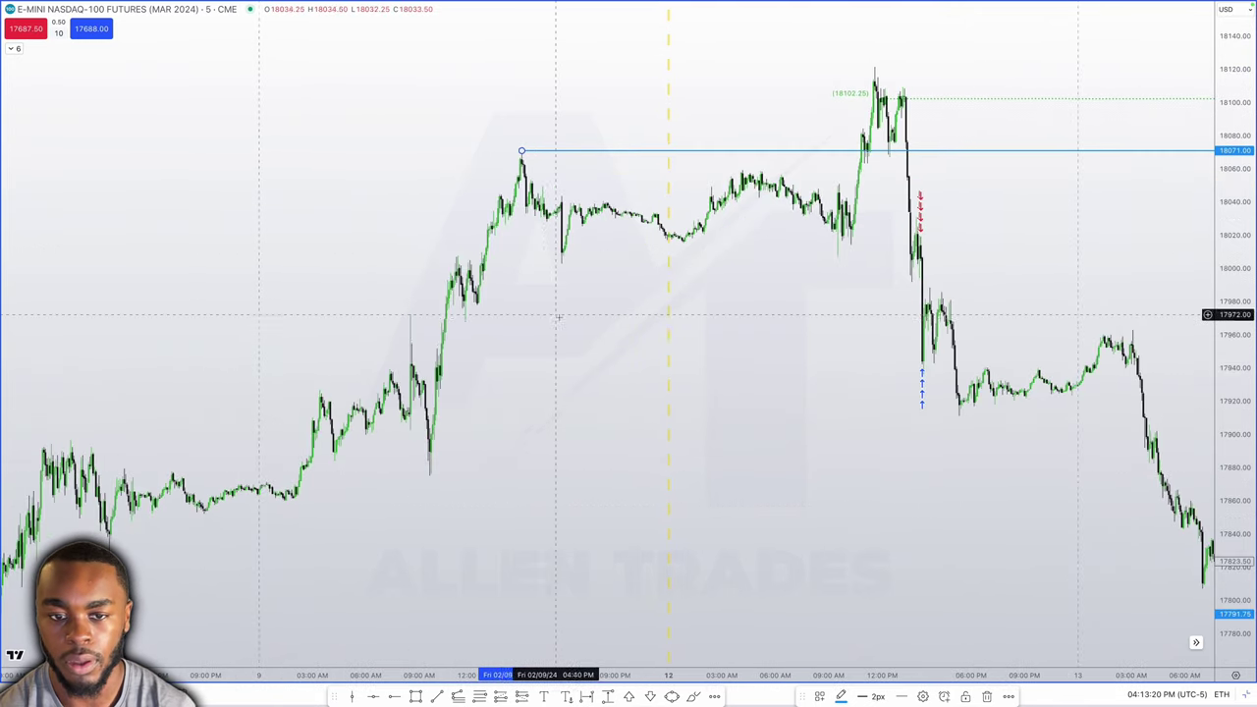
scroll(560, 314, "up", 3)
Step: Unhide the Sessions (Futures) indicator so session bands shade the chart
left_click(10, 49)
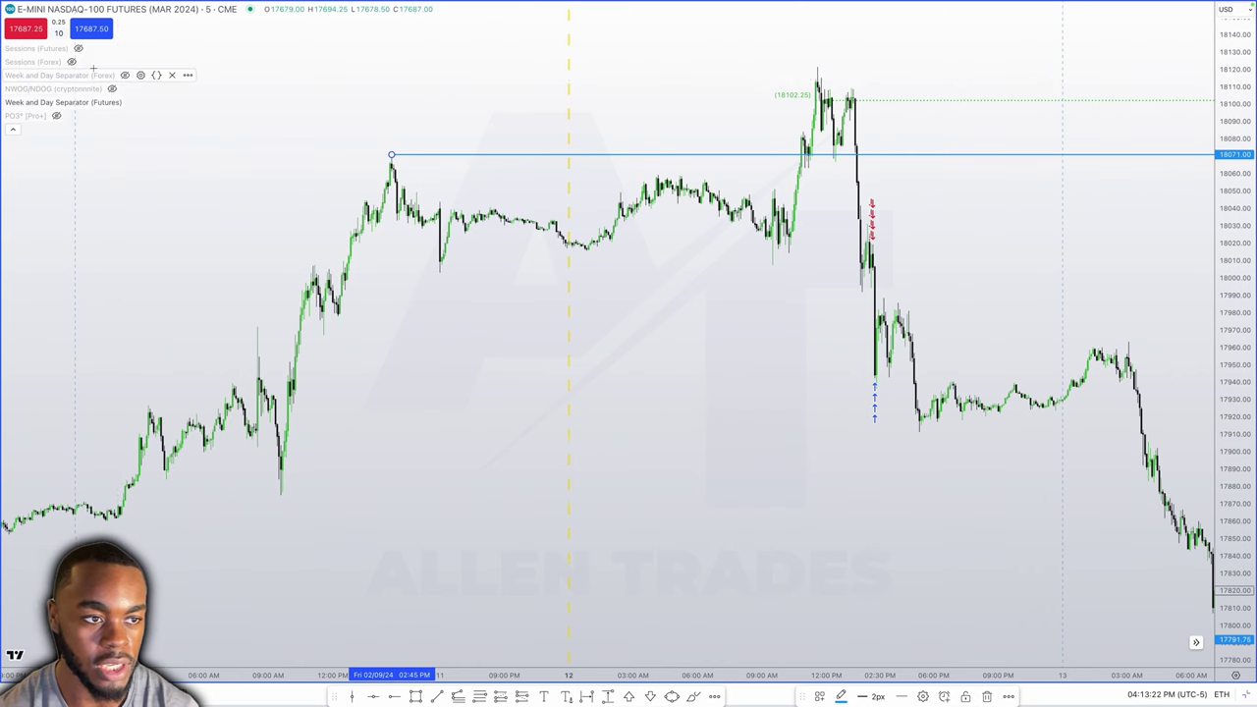
left_click(80, 49)
scroll(827, 295, "up", 2)
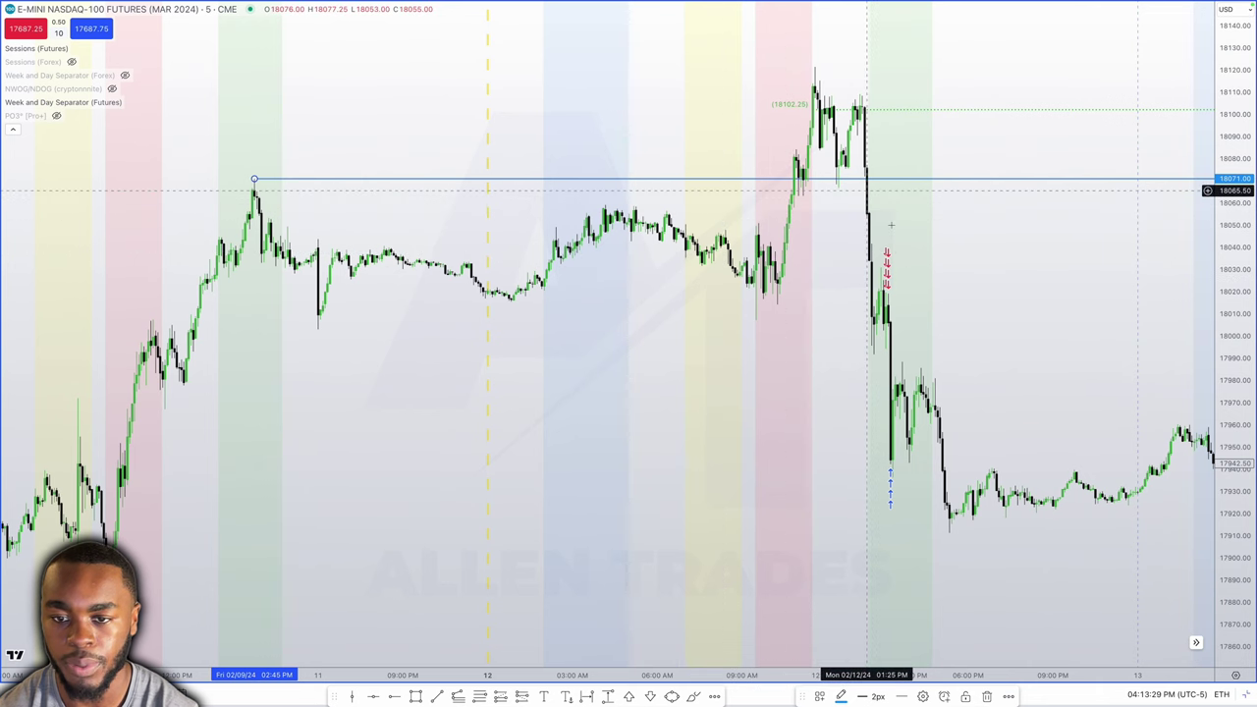
scroll(770, 258, "up", 1)
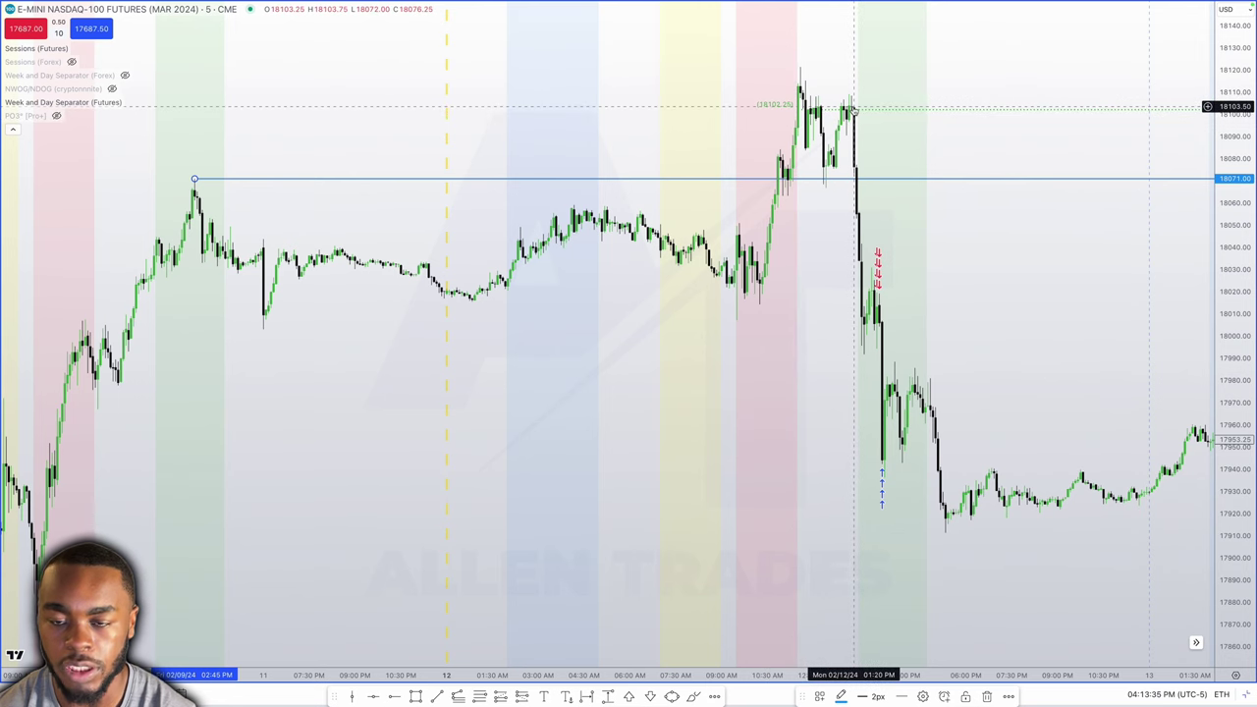
Step: Place a second horizontal ray at 18007.25 from the Feb 12 09:30 AM low
scroll(878, 159, "up", 5)
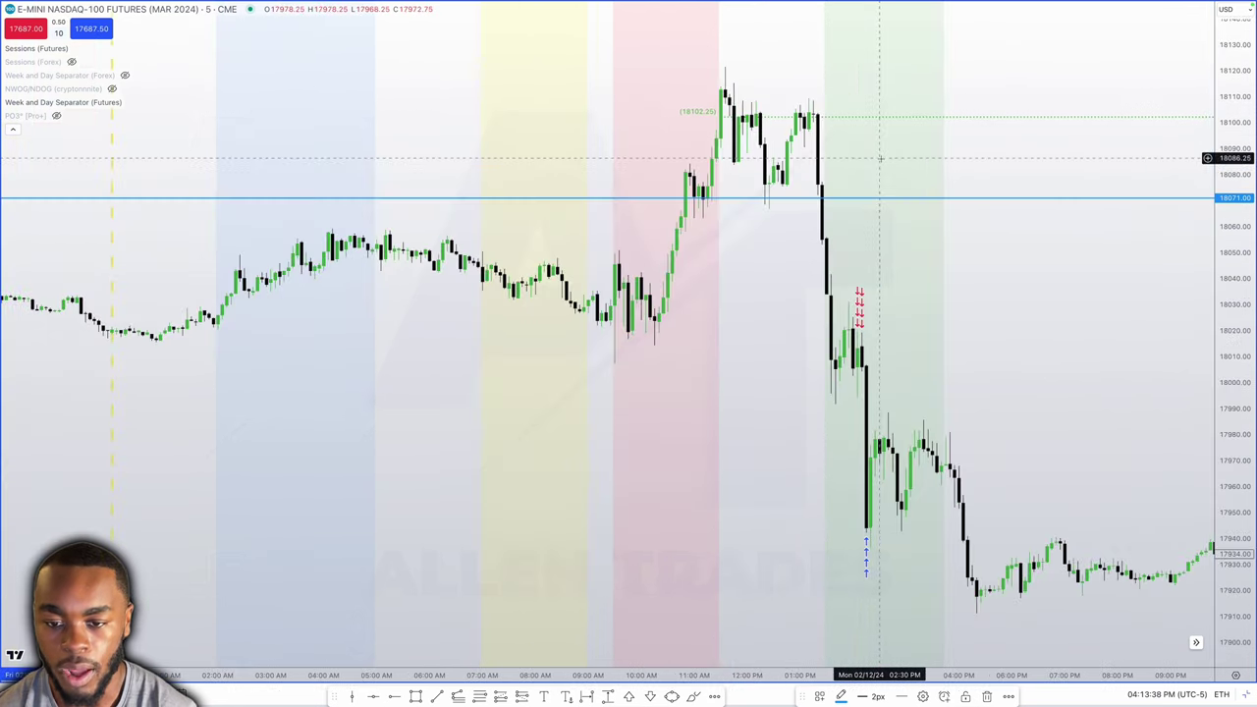
scroll(880, 157, "up", 1)
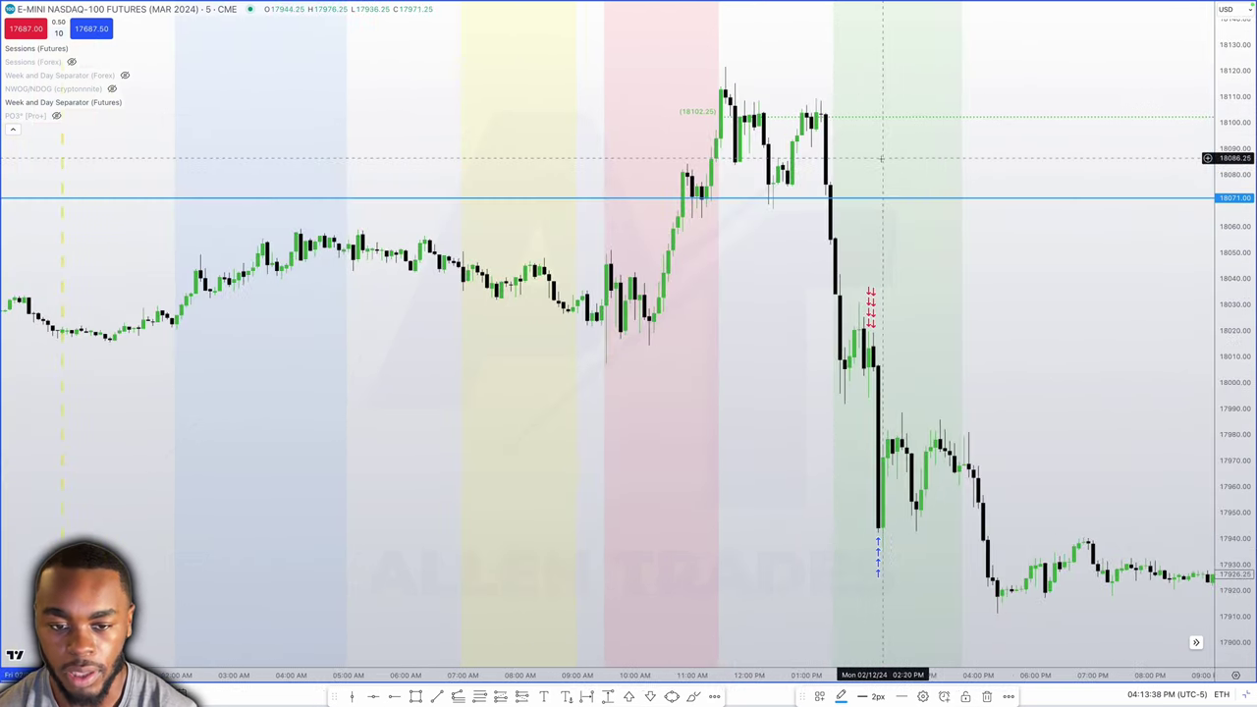
left_click(397, 696)
left_click(606, 363)
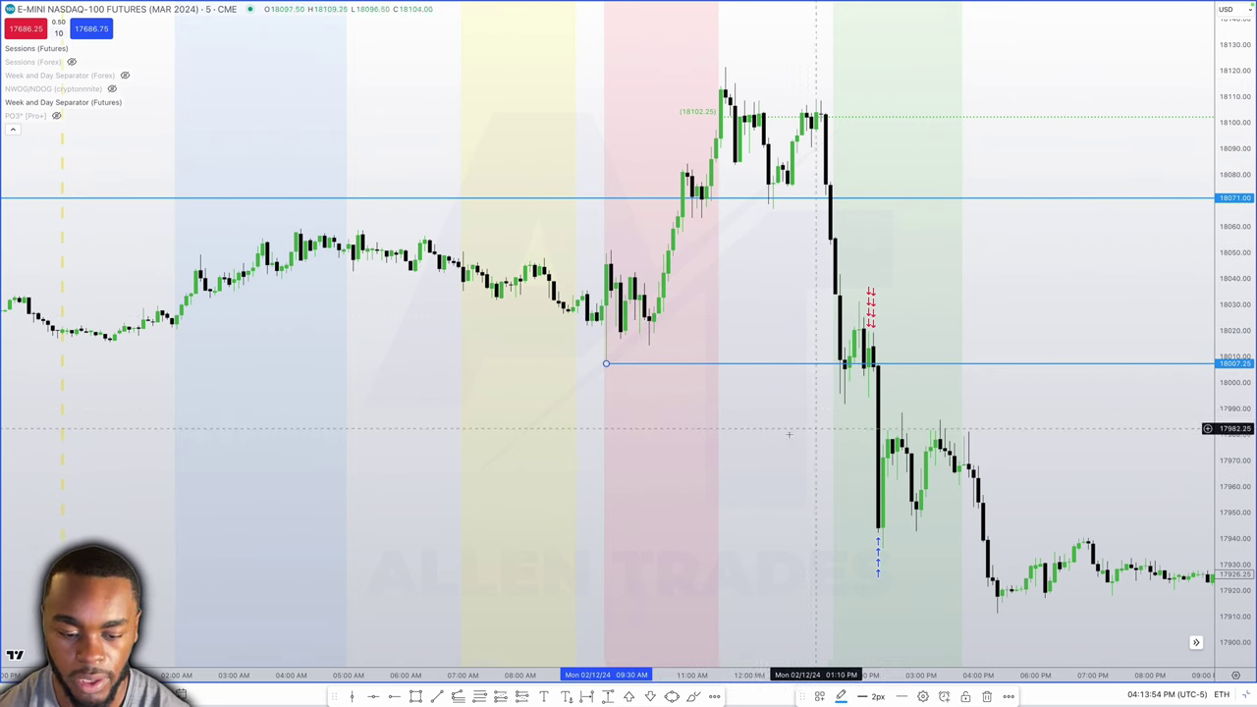
Step: Draw a red-filled rectangle from the 10:10 AM candle over the 18014–18038 rejection zone
left_click(646, 295)
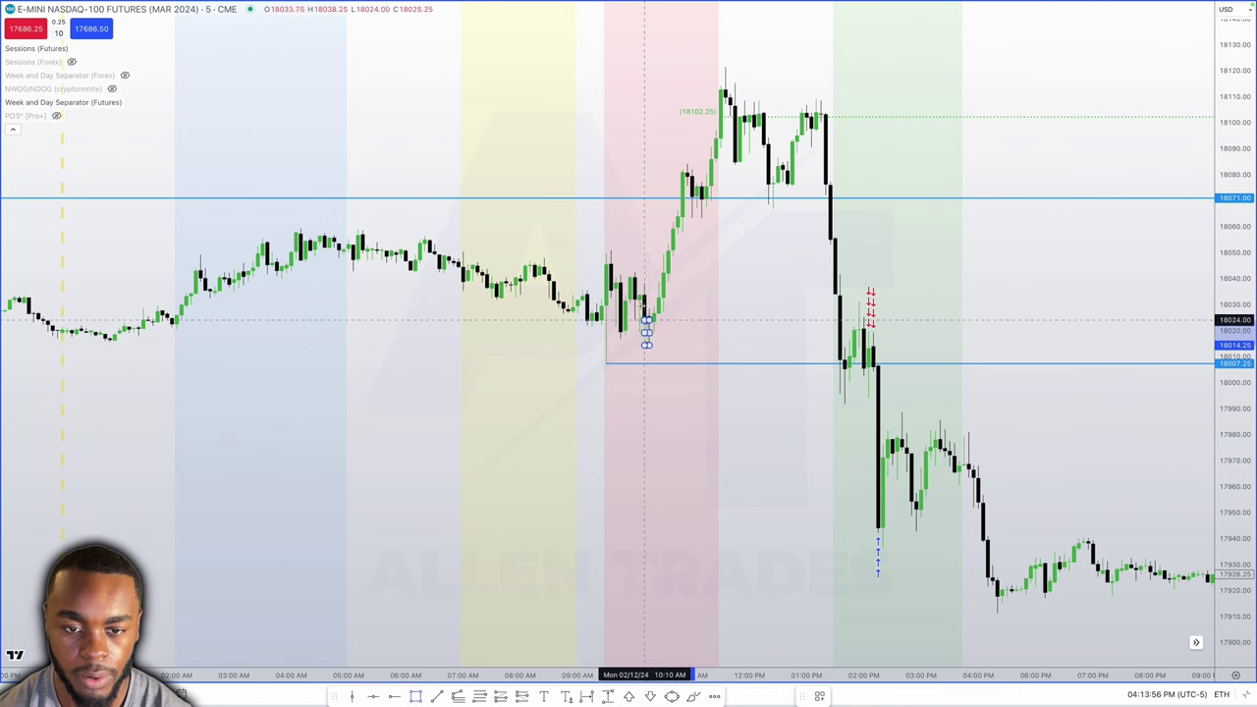
left_click(645, 345)
left_click(950, 282)
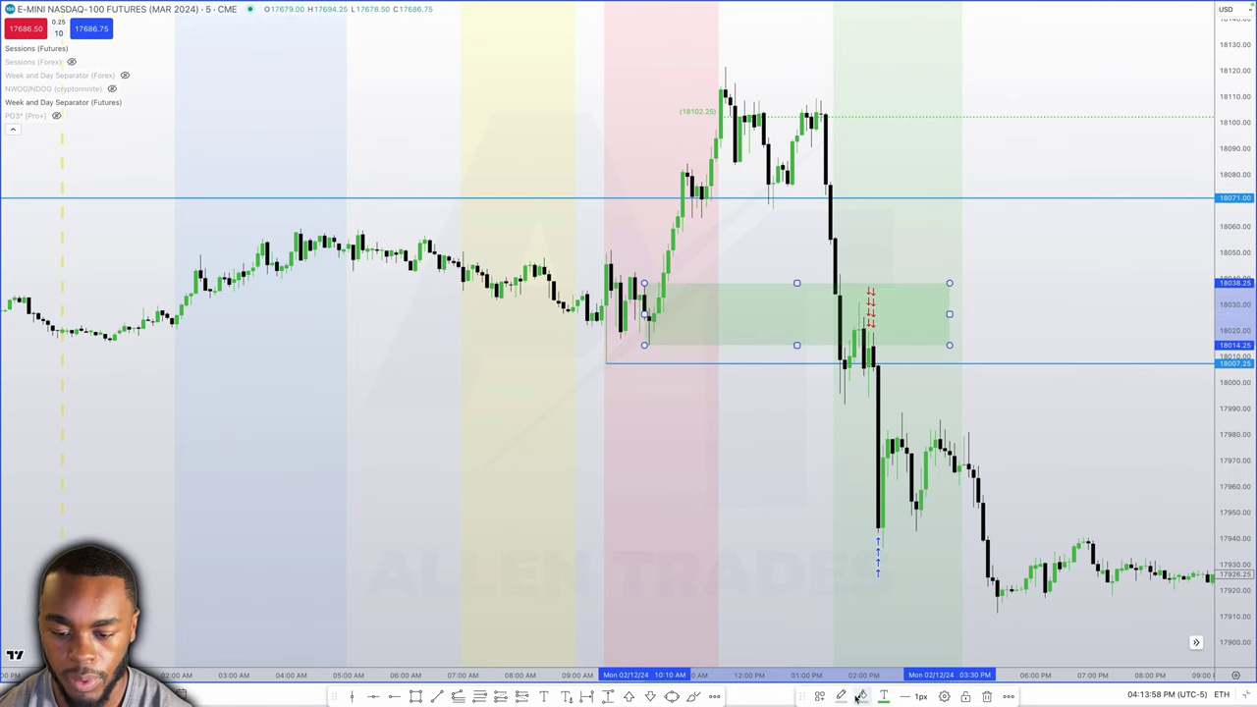
left_click(860, 696)
left_click(864, 556)
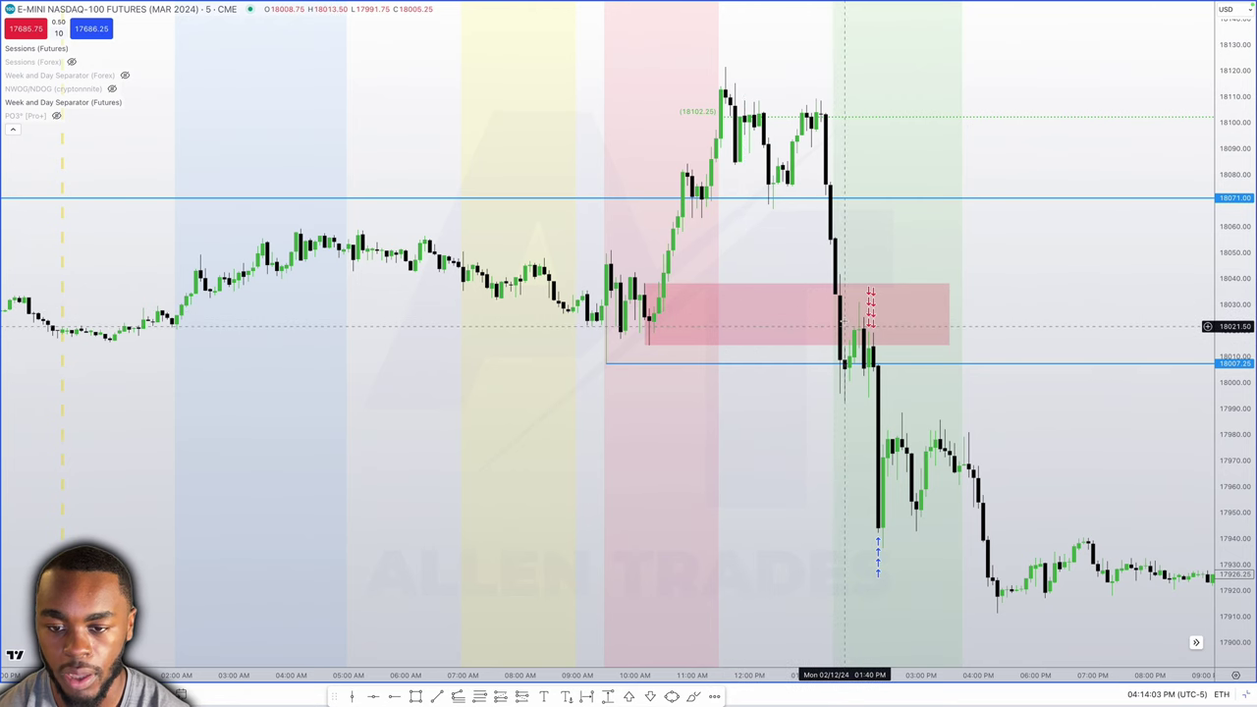
scroll(840, 305, "up", 1)
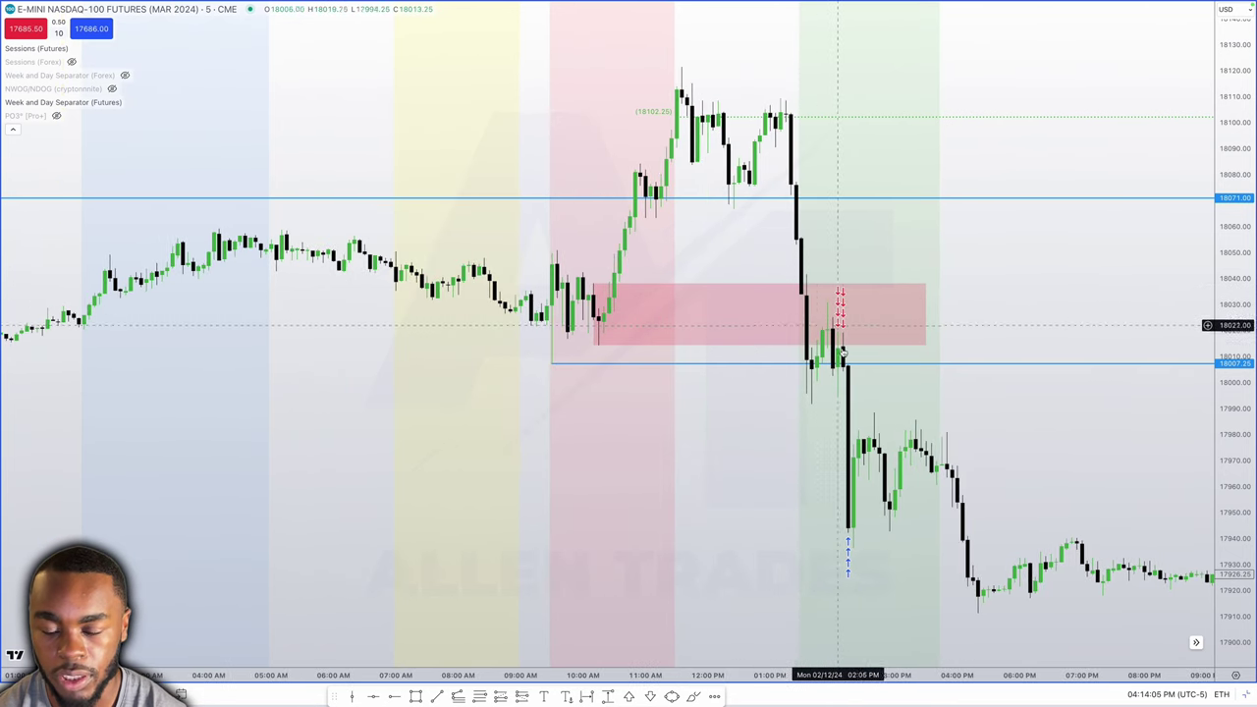
scroll(812, 406, "down", 5)
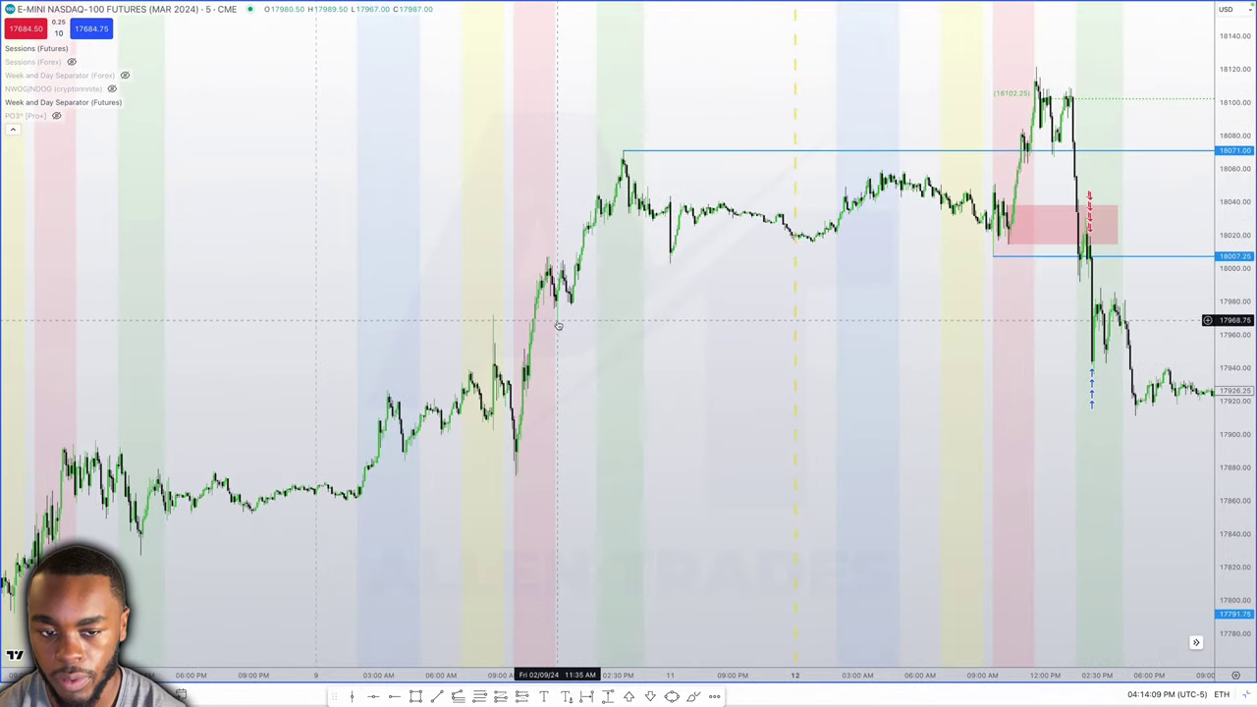
scroll(881, 319, "up", 5)
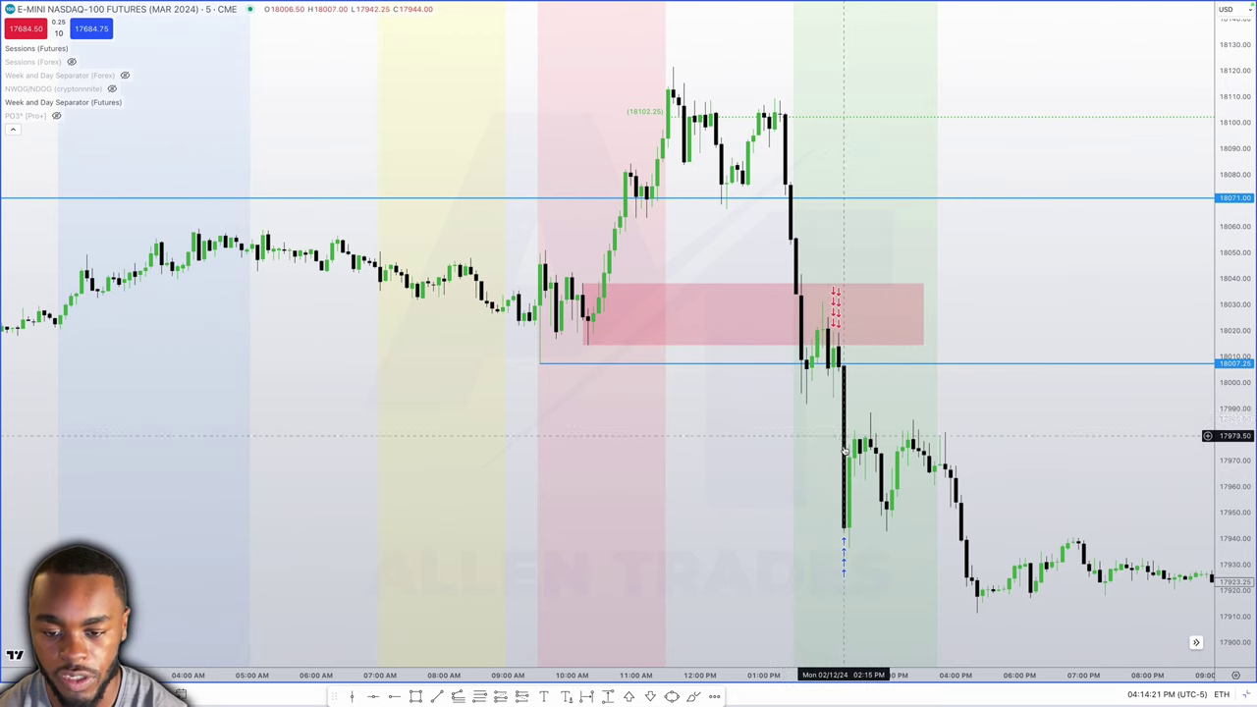
scroll(864, 373, "up", 5)
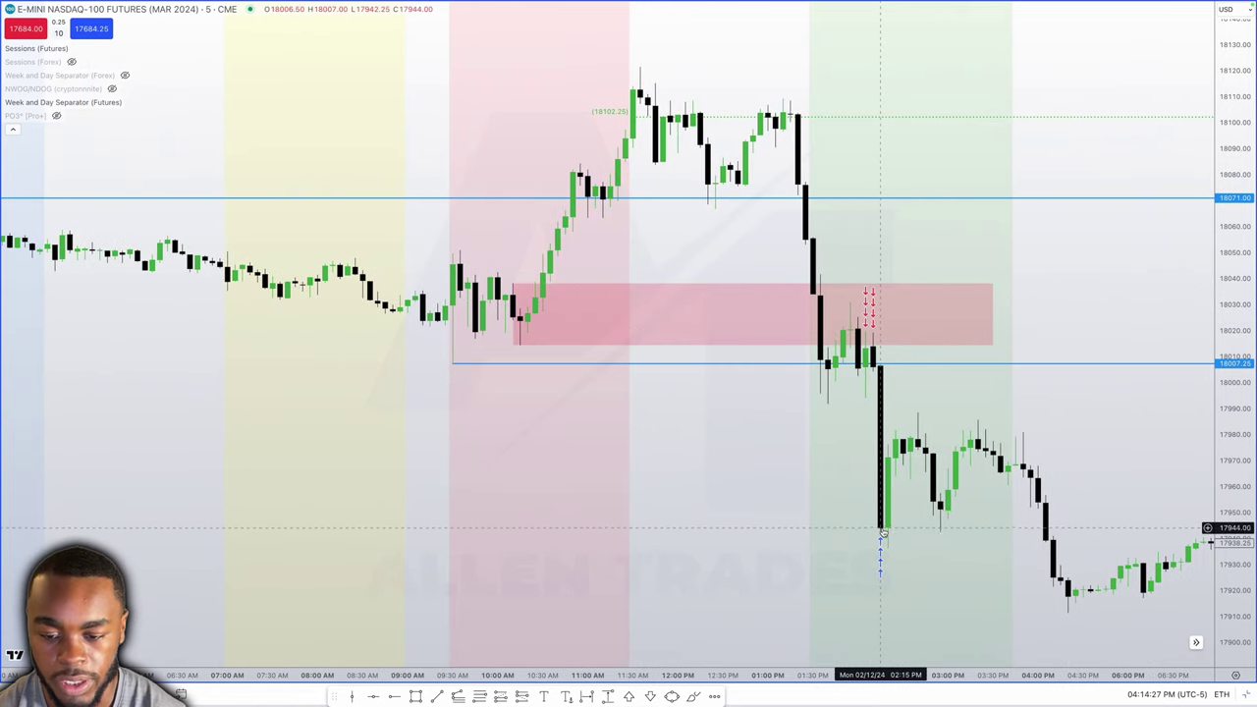
scroll(905, 339, "up", 2)
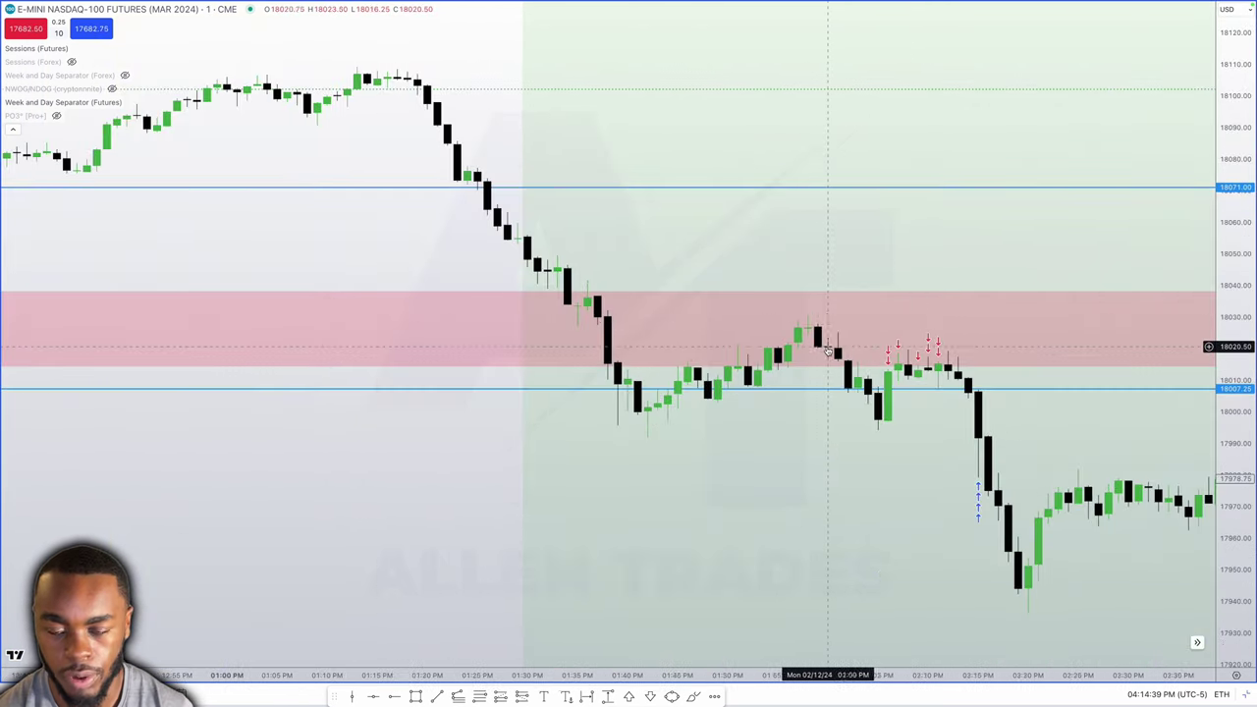
Step: Stretch the price scale and add a horizontal ray with the saved black style
scroll(864, 412, "up", 2)
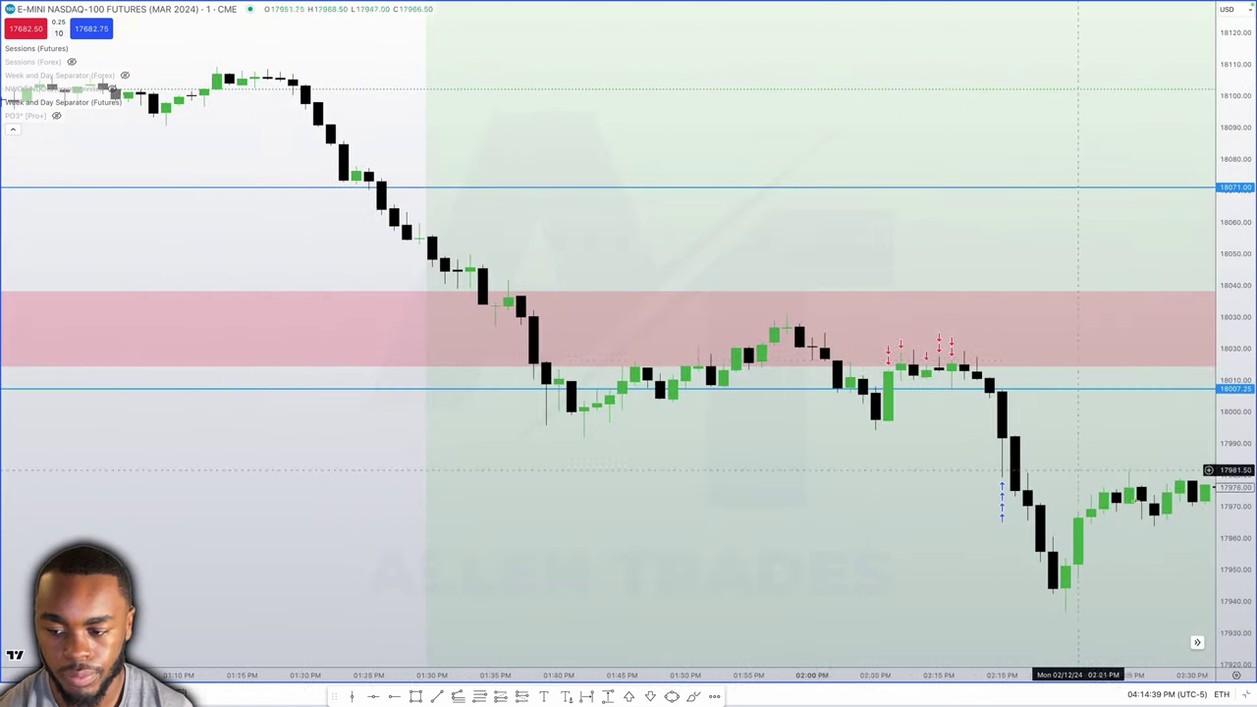
left_click_drag(1240, 566, 1165, 194)
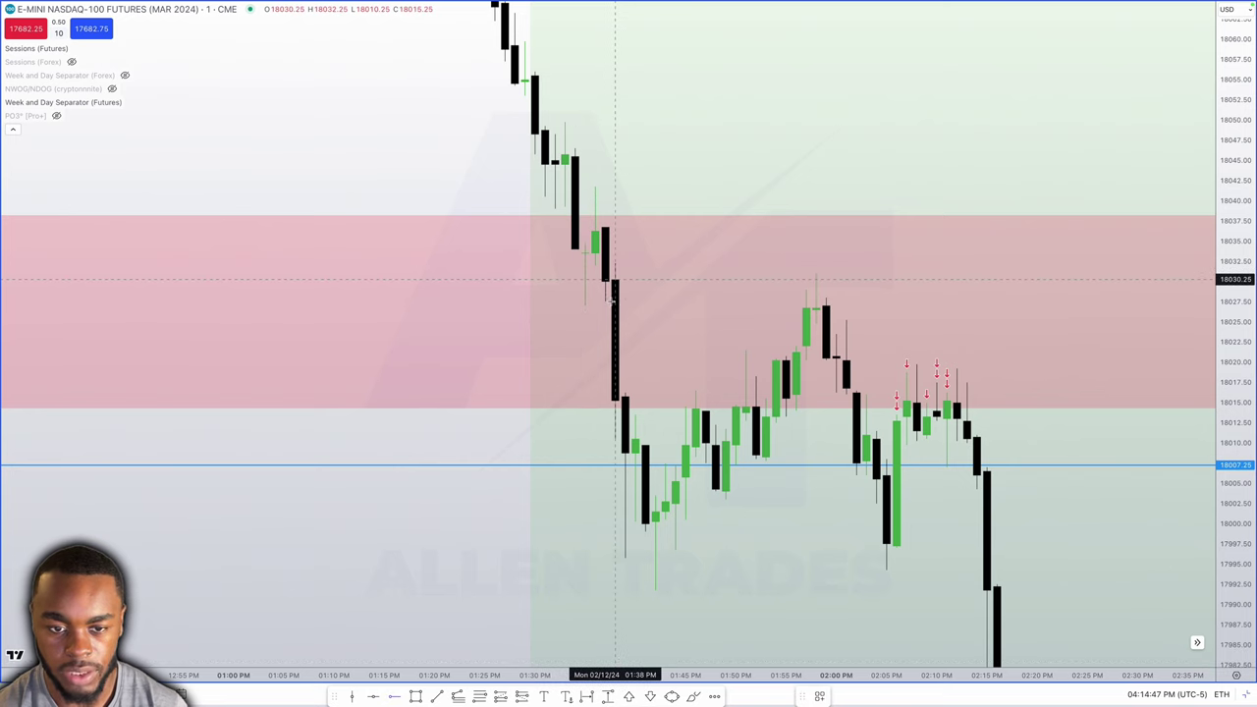
key("alt+j")
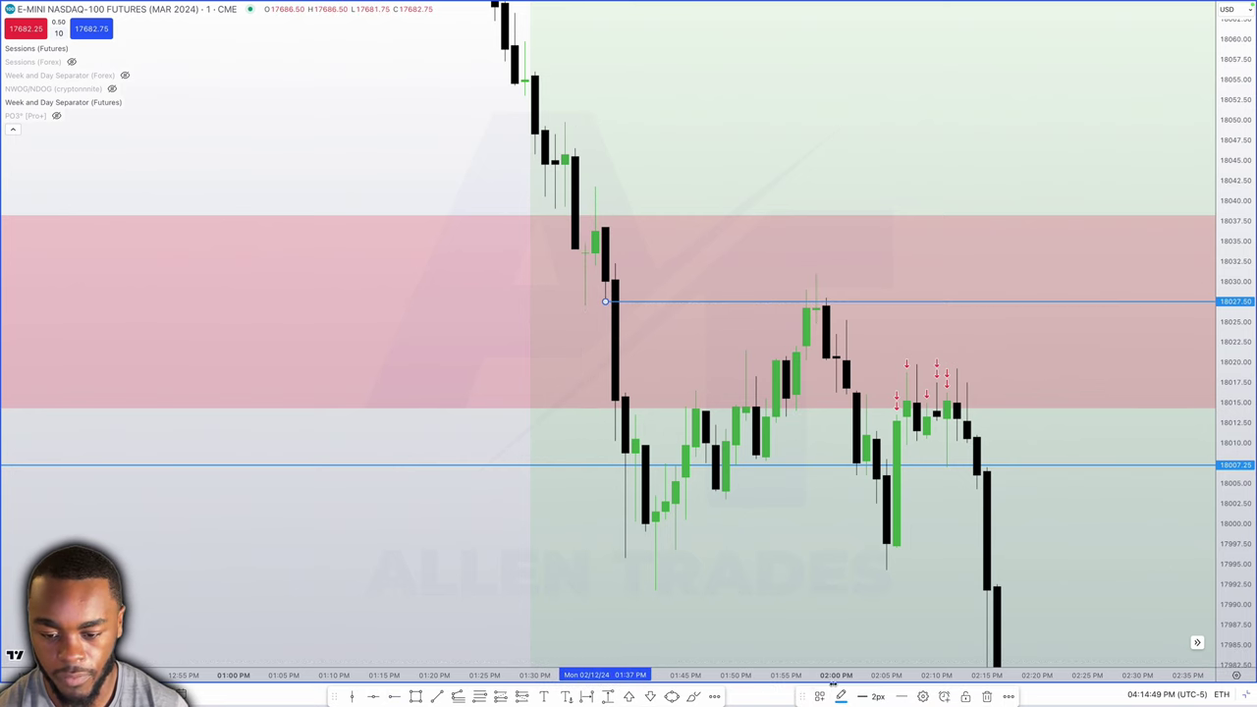
left_click(819, 696)
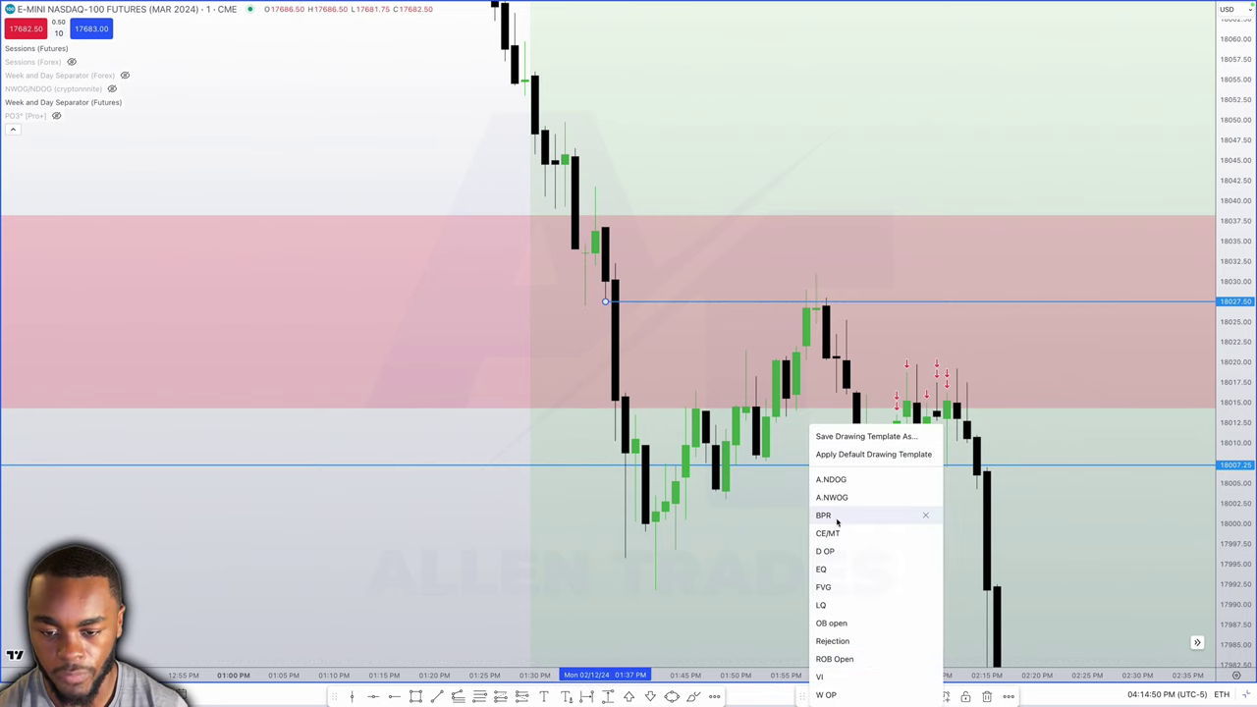
left_click(842, 605)
Step: Add a second ray and position the two rays at 18024.75 and 18023.50
key("alt+j")
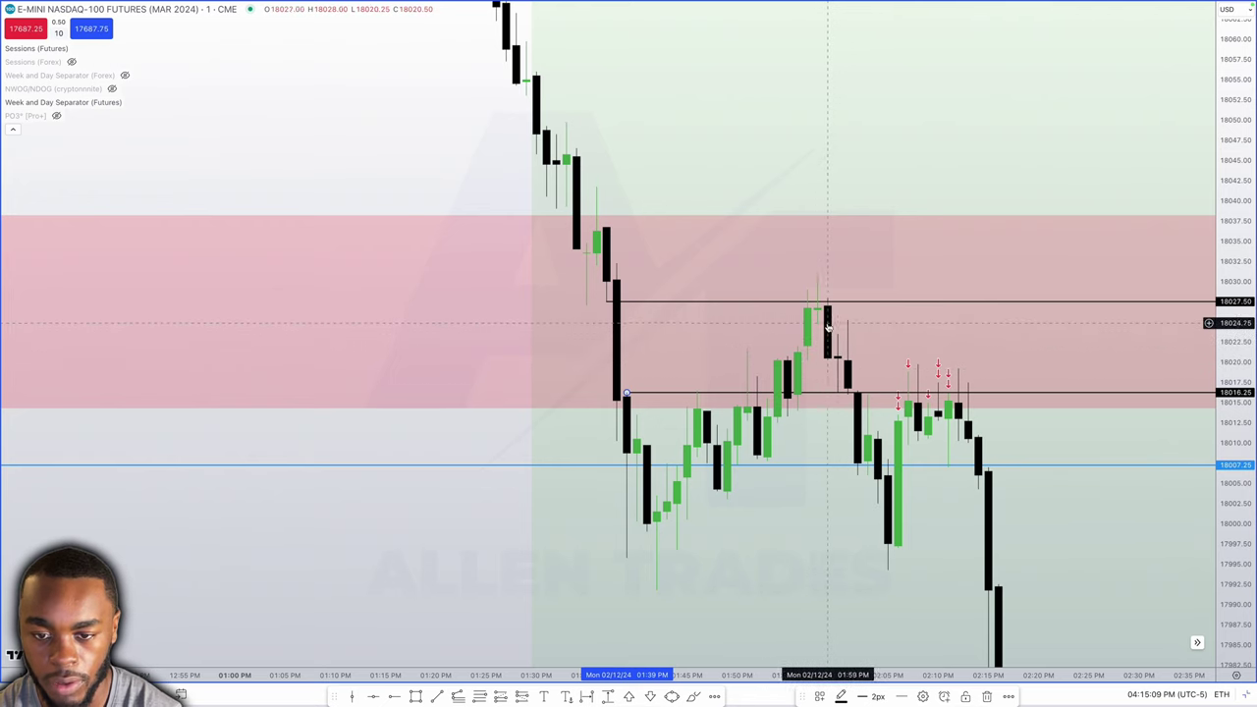
left_click_drag(629, 393, 838, 338)
left_click_drag(615, 301, 823, 327)
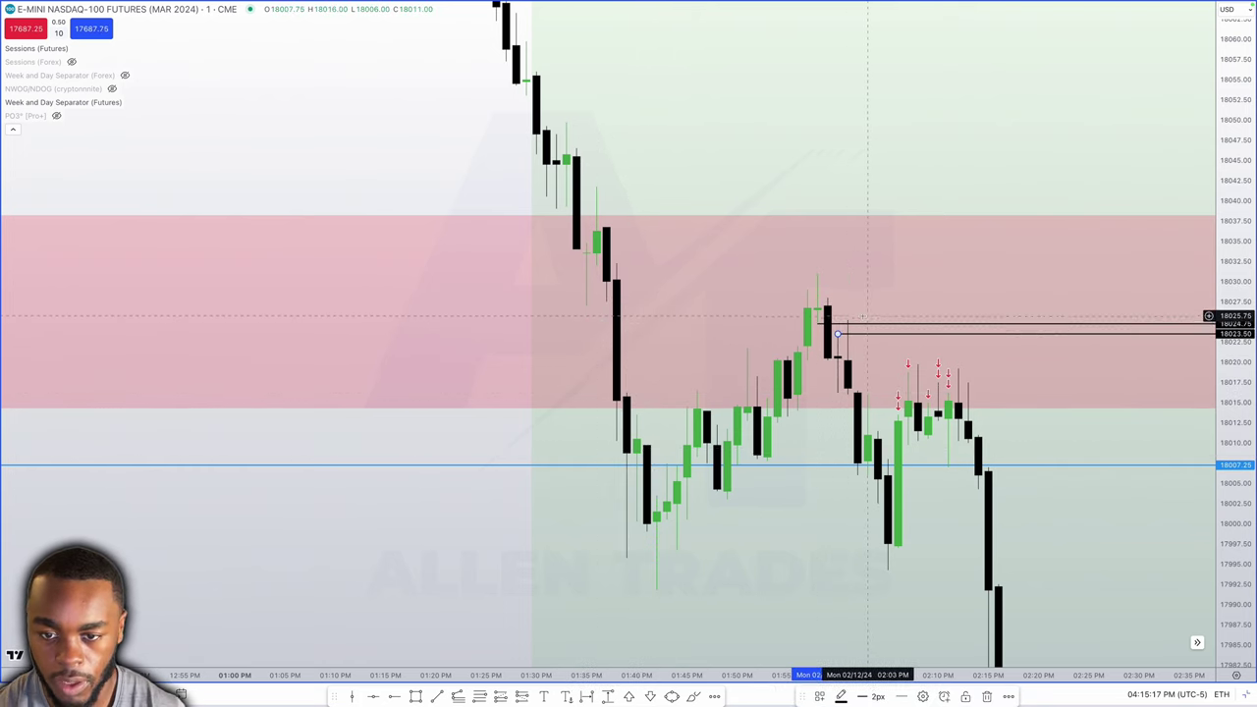
left_click(838, 334)
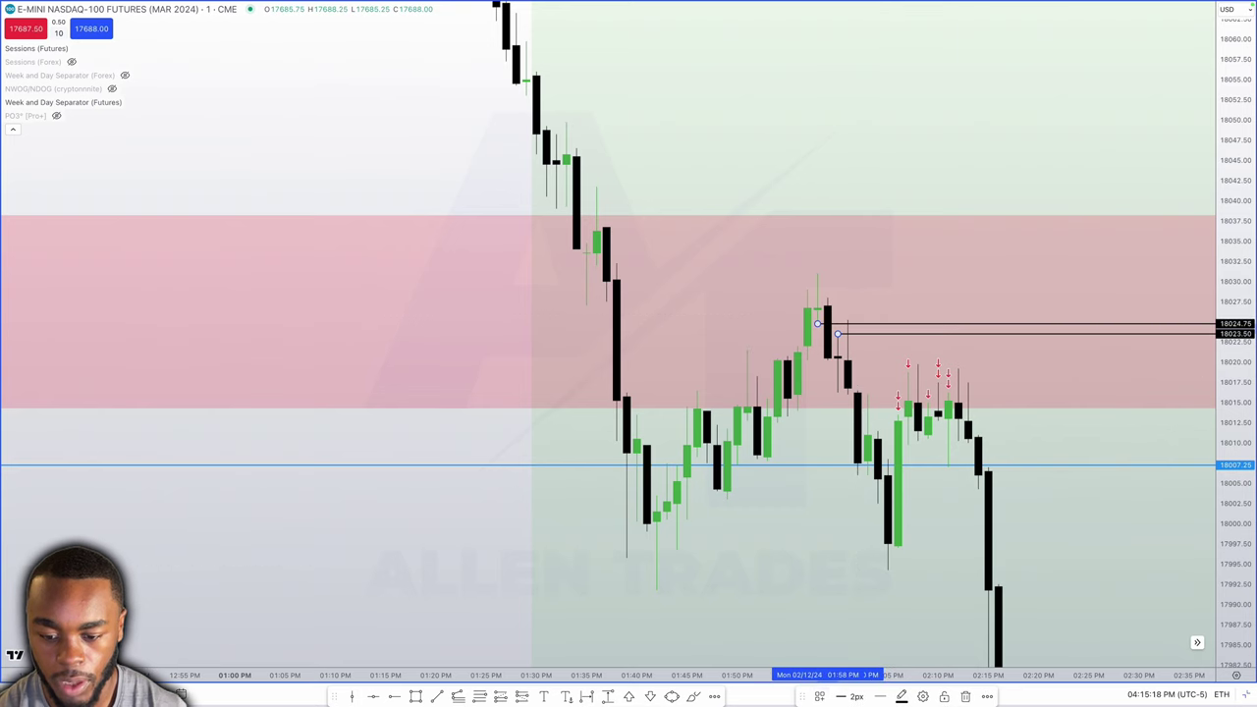
left_click(819, 698)
Step: Give the 18024.75 and 18023.50 rays a lighter saved style and reframe the time axis
left_click(875, 530)
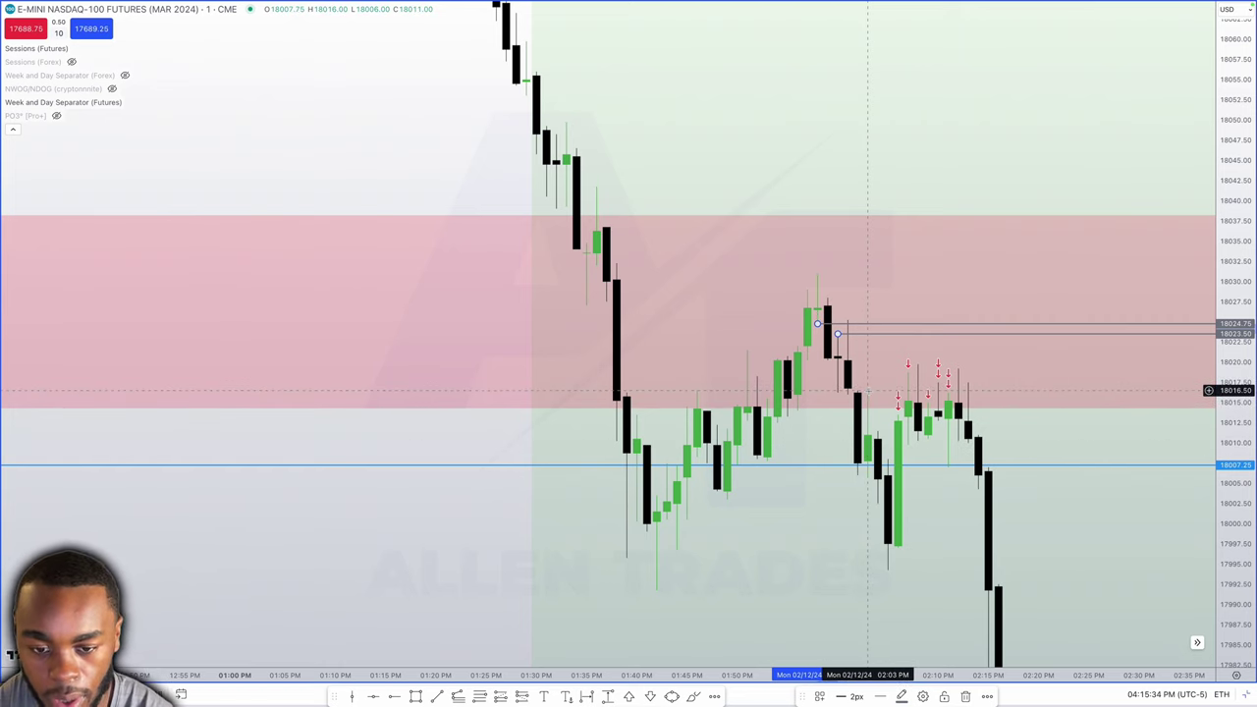
scroll(867, 391, "up", 3)
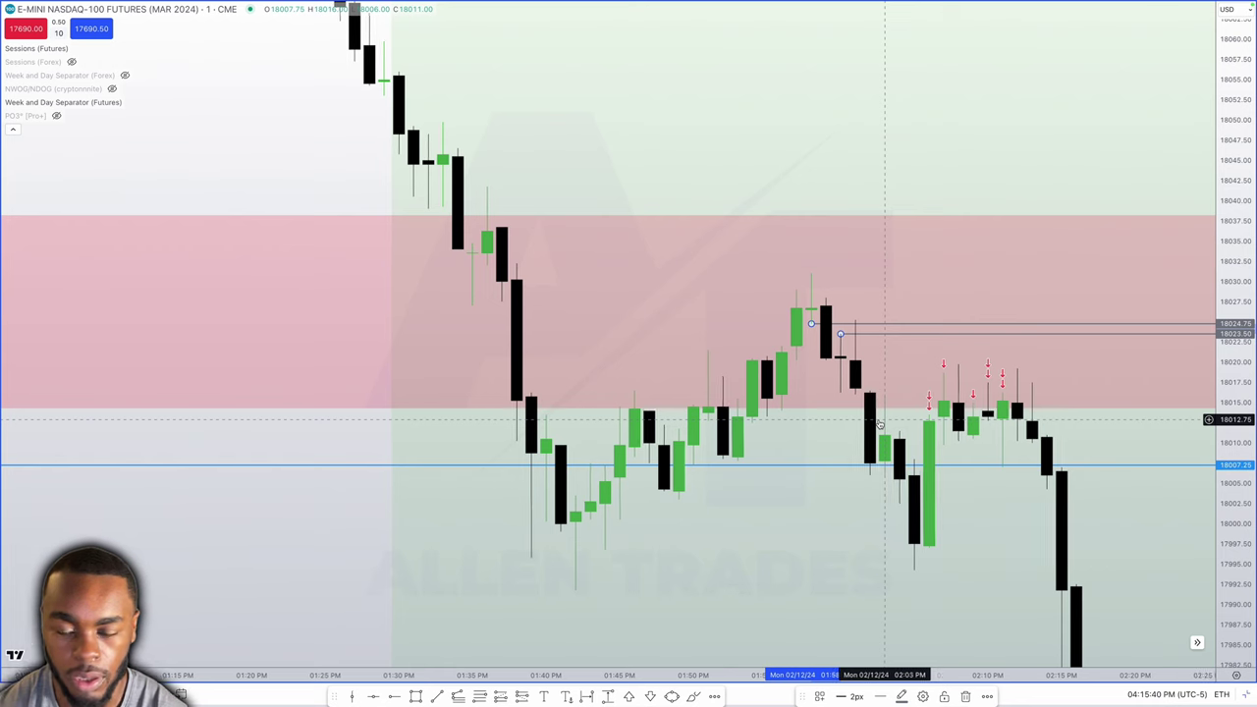
scroll(883, 424, "down", 2)
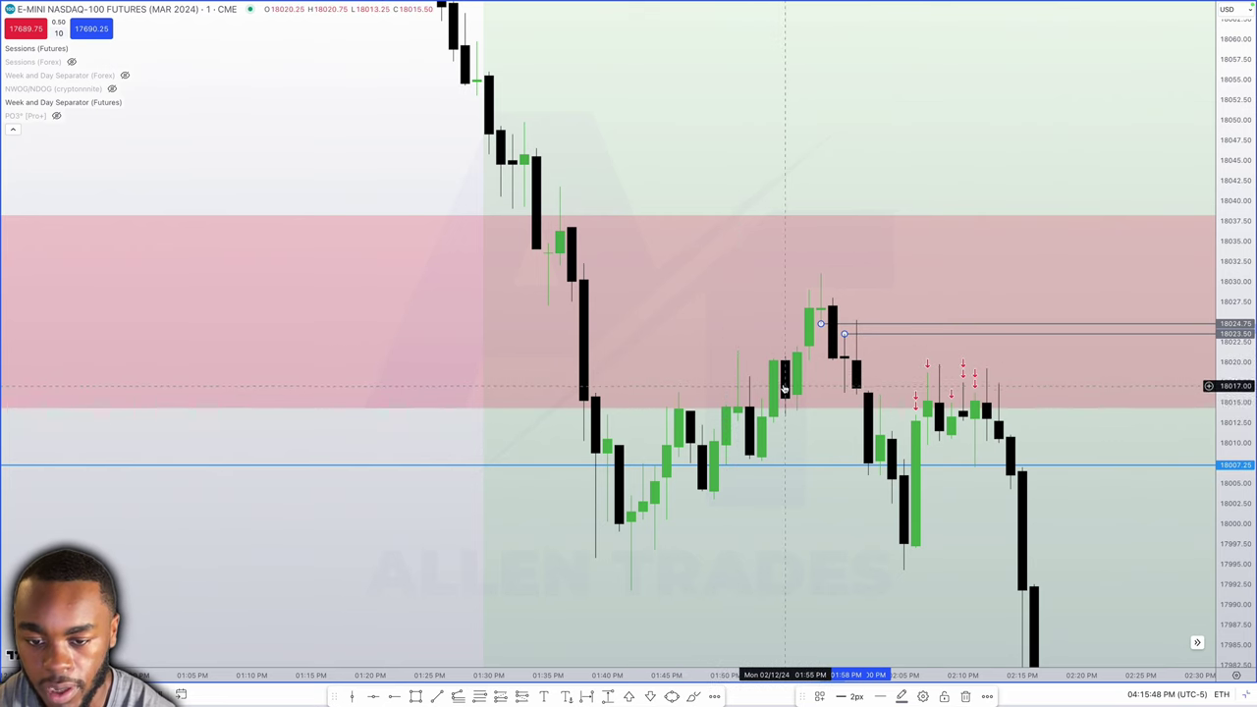
scroll(800, 375, "up", 2)
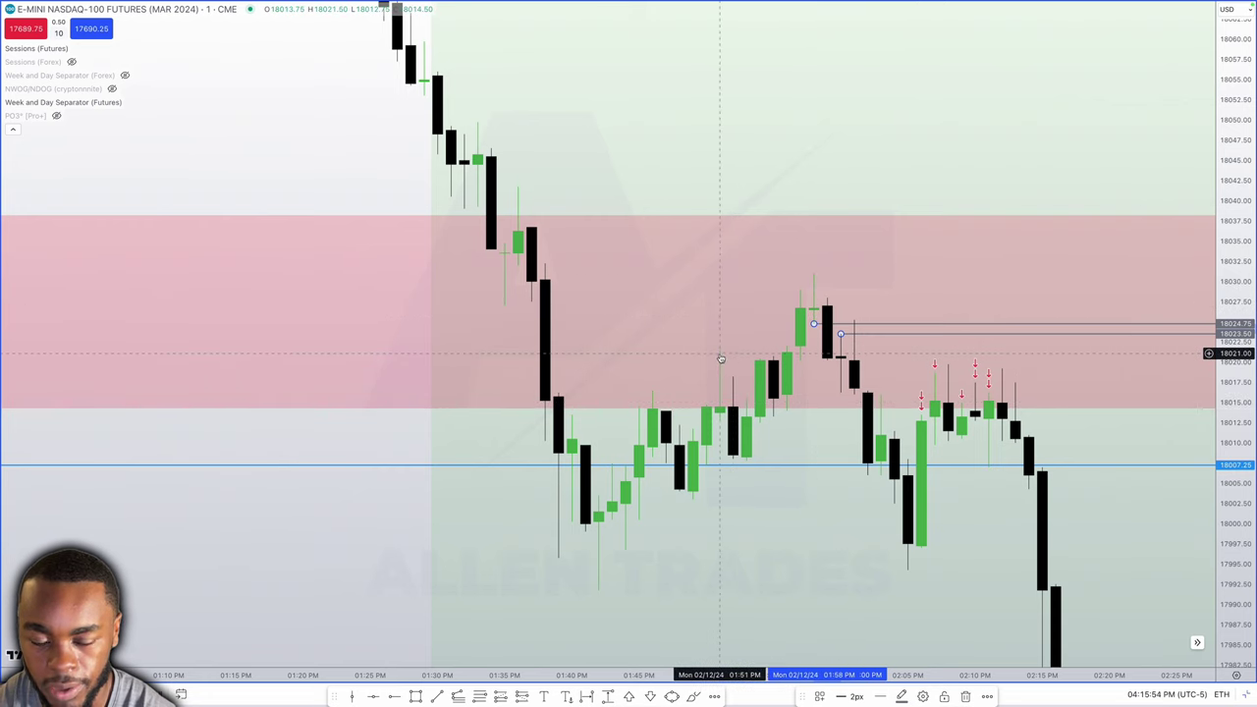
left_click(416, 700)
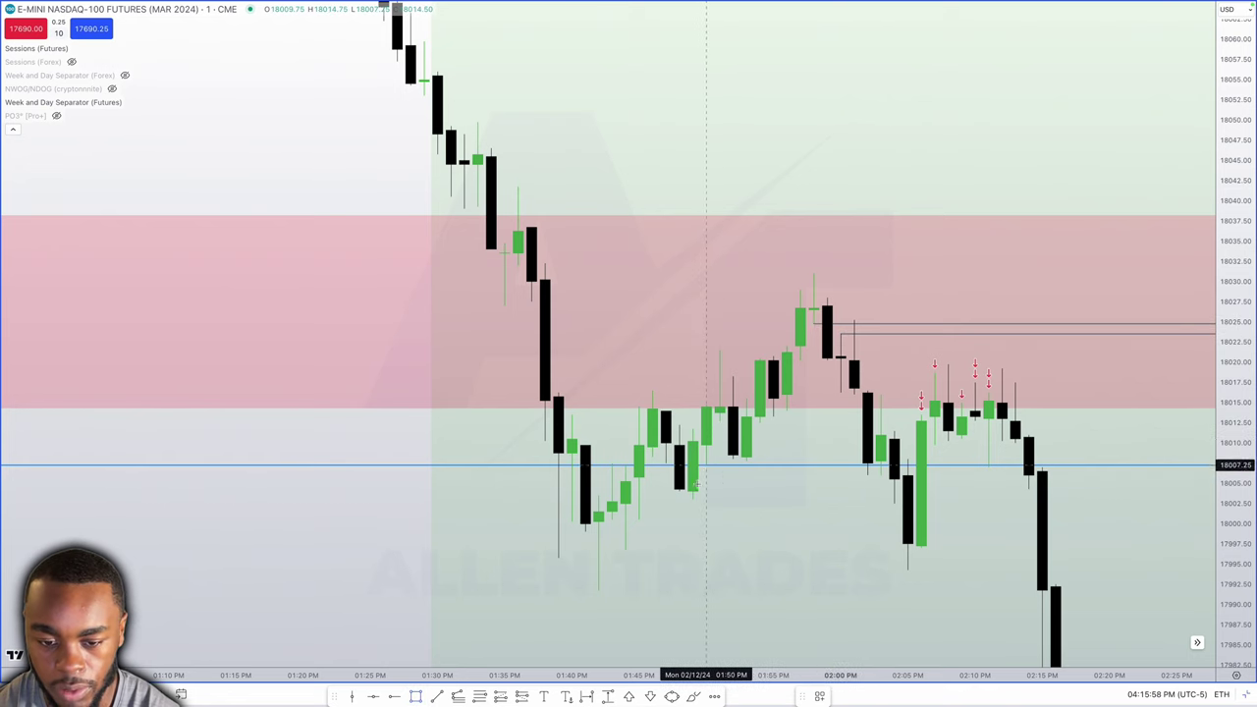
Step: Box the 18004–18021.5 consolidation and draw a fib from 18025.25 down to 17994.25
mouse_move(693, 491)
left_mouse_down()
mouse_move(727, 410)
mouse_move(802, 356)
mouse_move(1109, 350)
left_mouse_up()
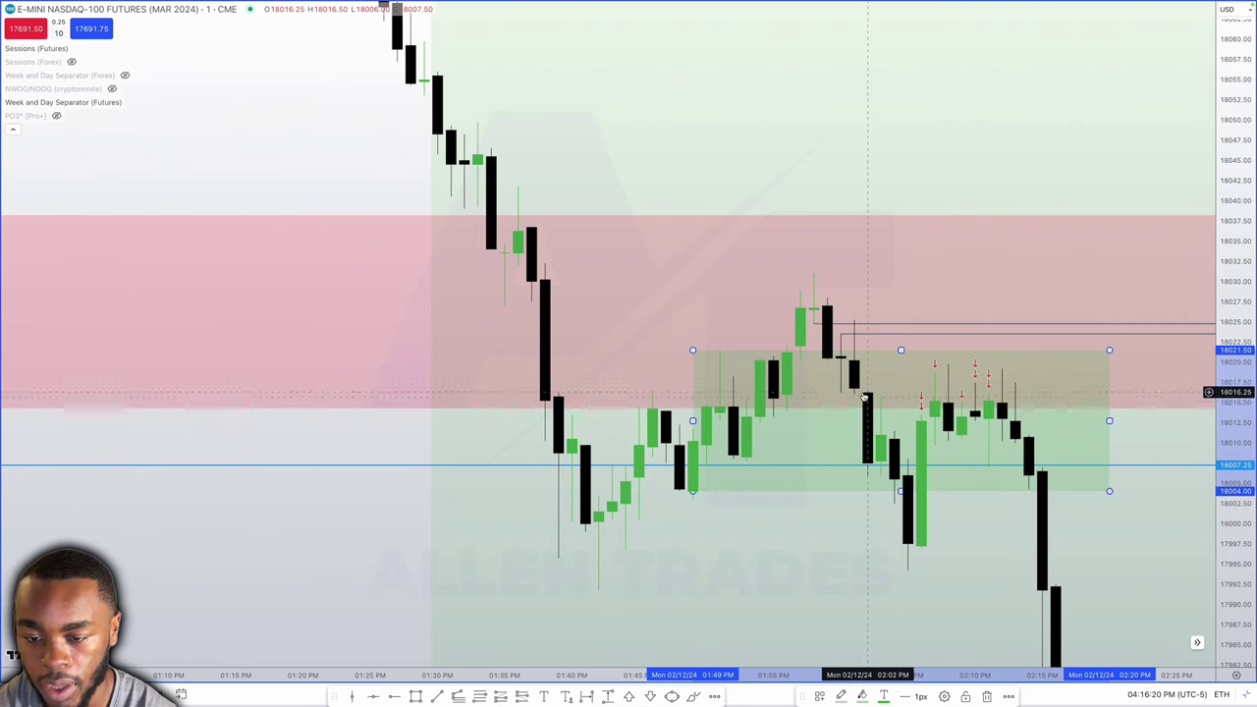
left_click(478, 697)
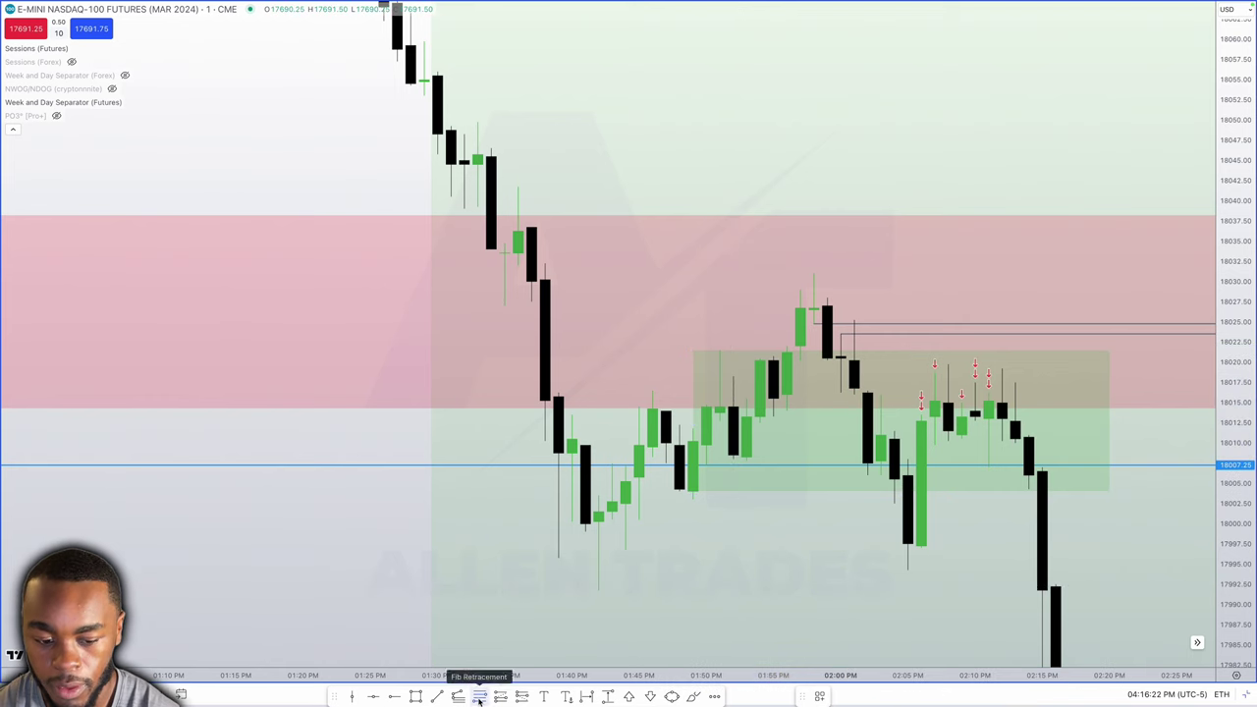
left_click(853, 319)
left_click(906, 569)
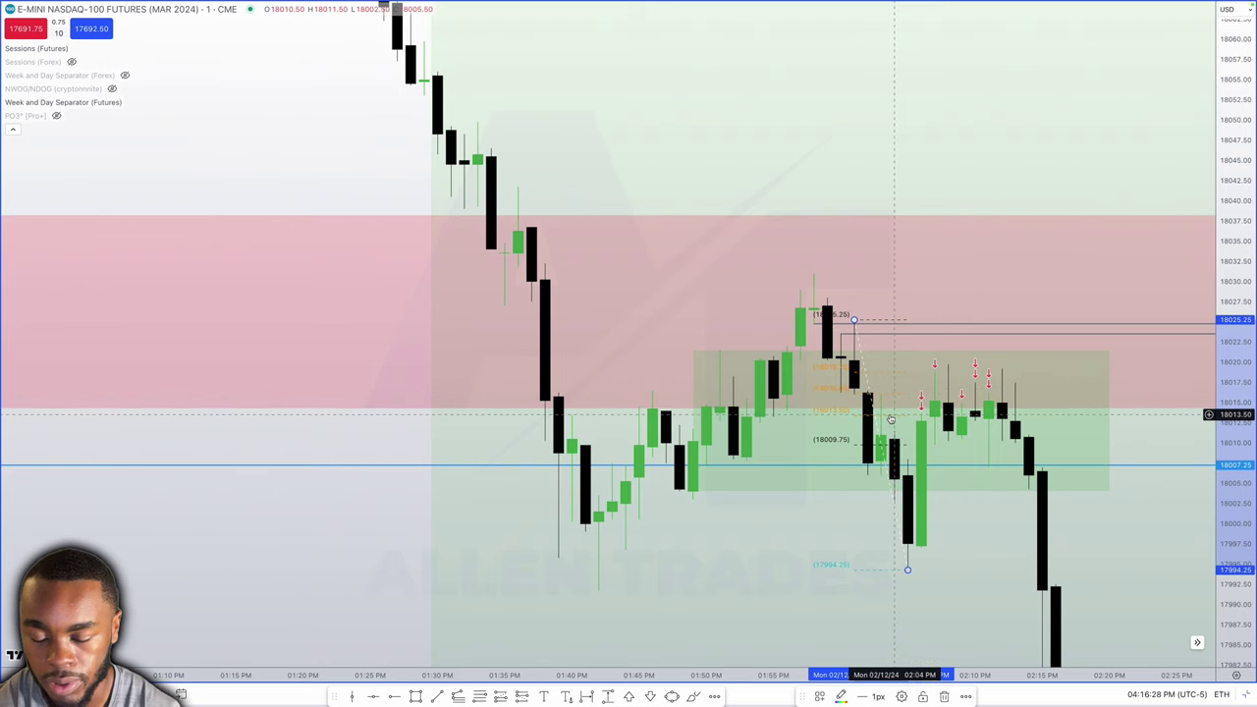
scroll(889, 379, "up", 1)
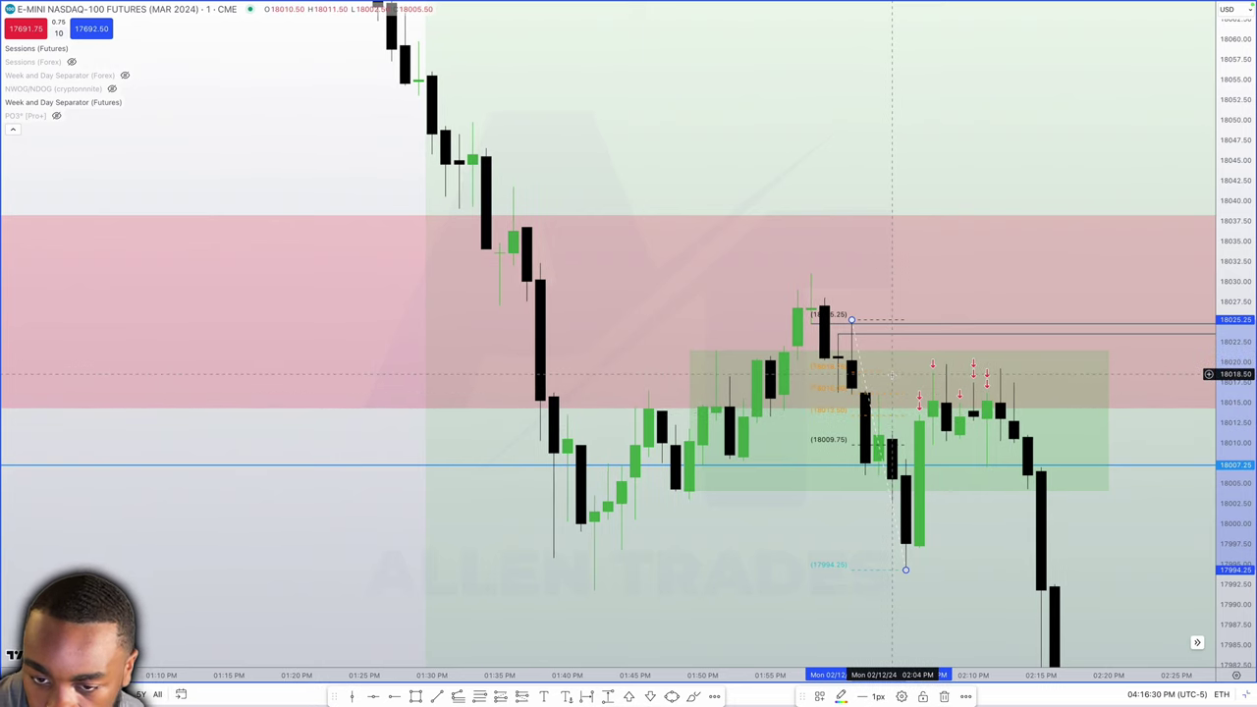
scroll(891, 374, "down", 1)
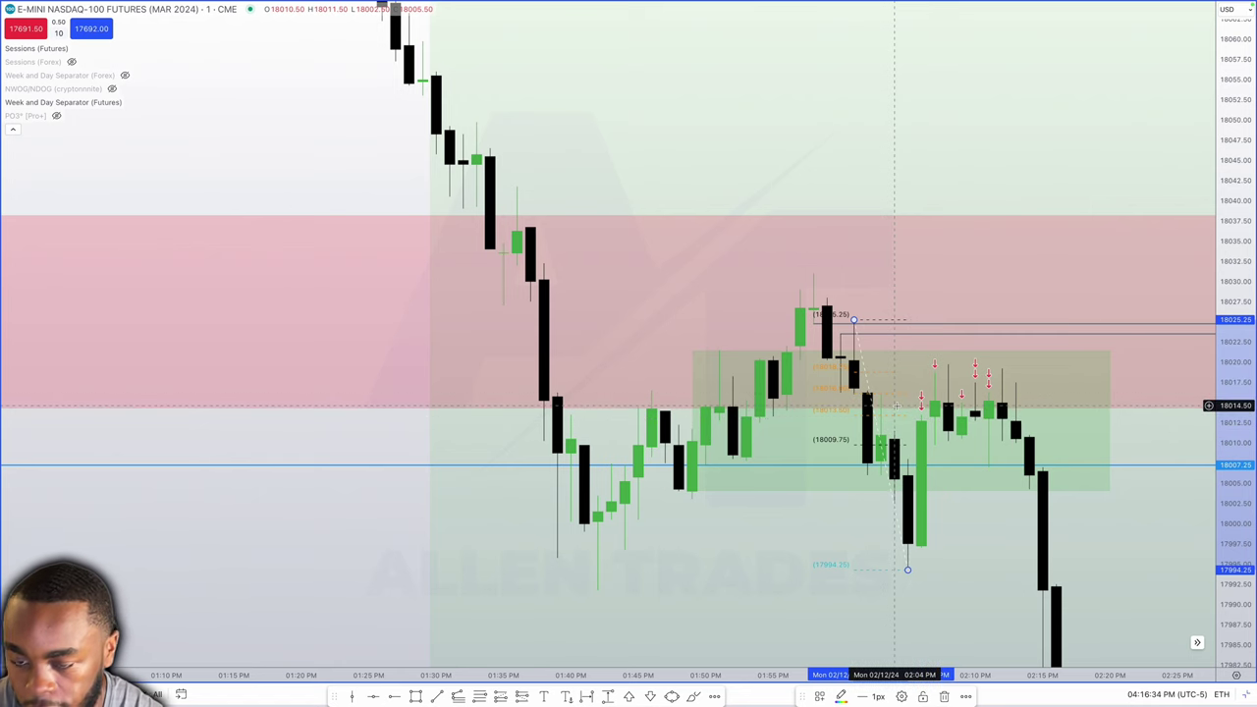
scroll(908, 403, "down", 3)
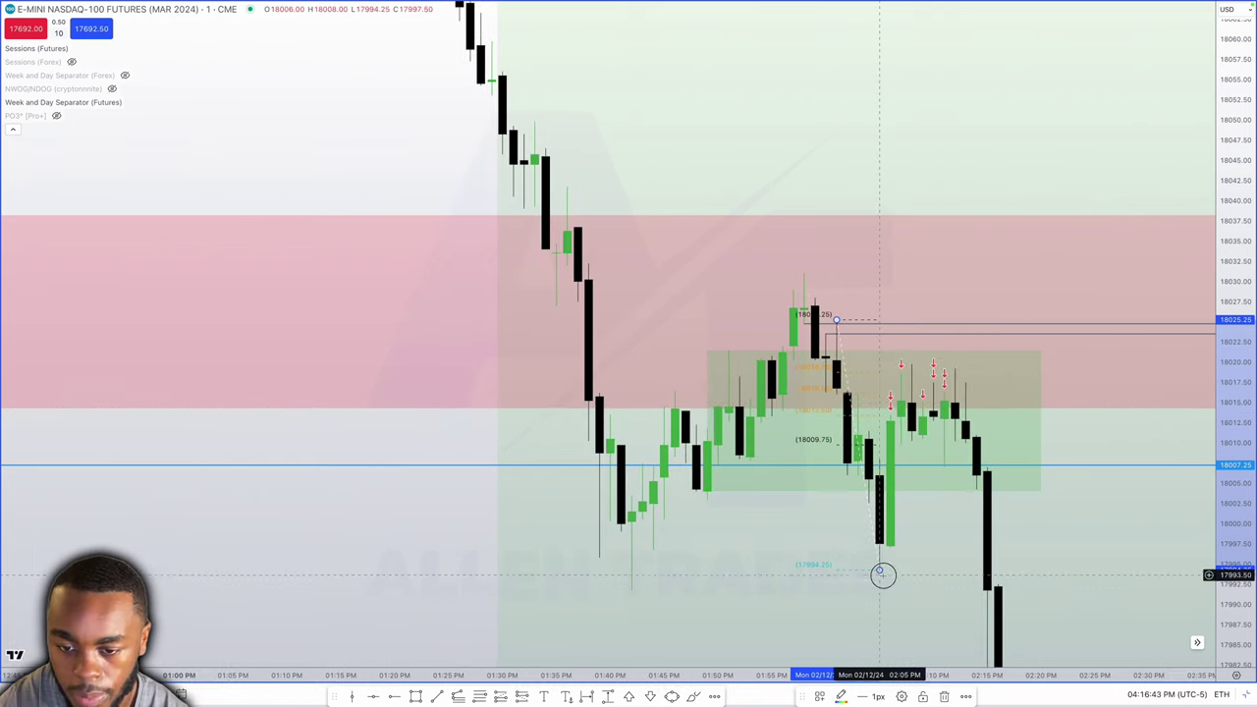
scroll(949, 458, "up", 2)
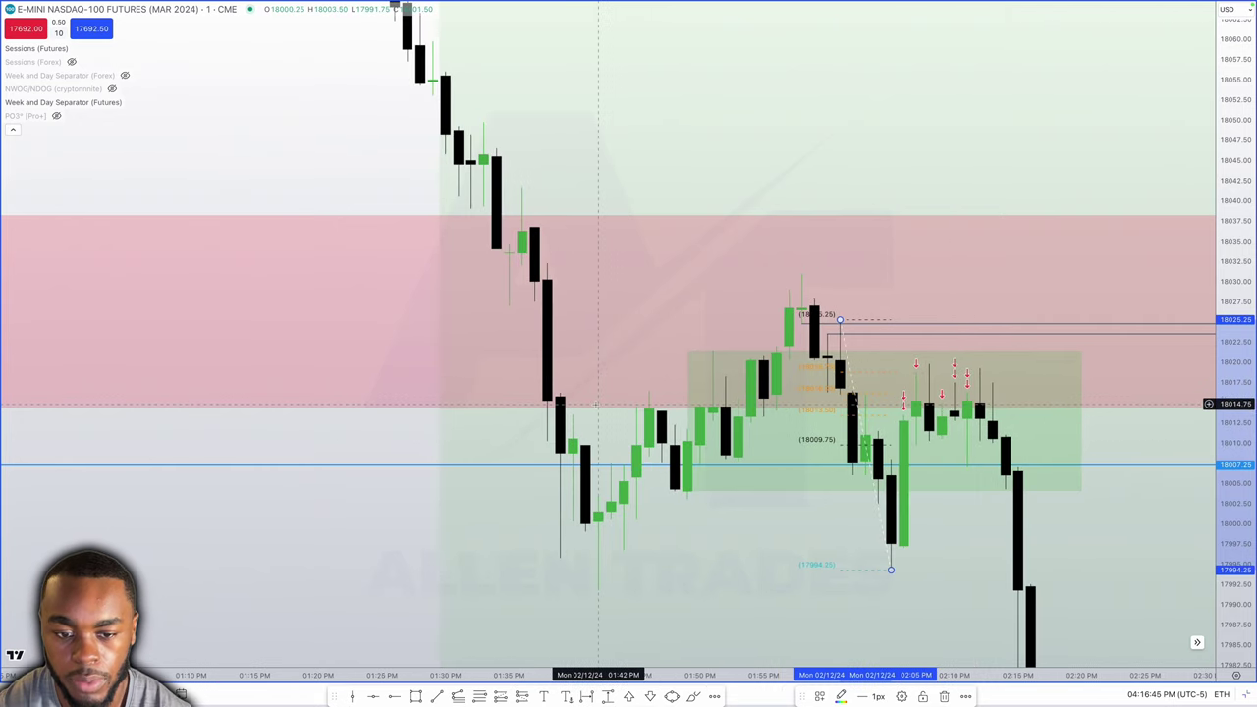
scroll(600, 412, "left", 3)
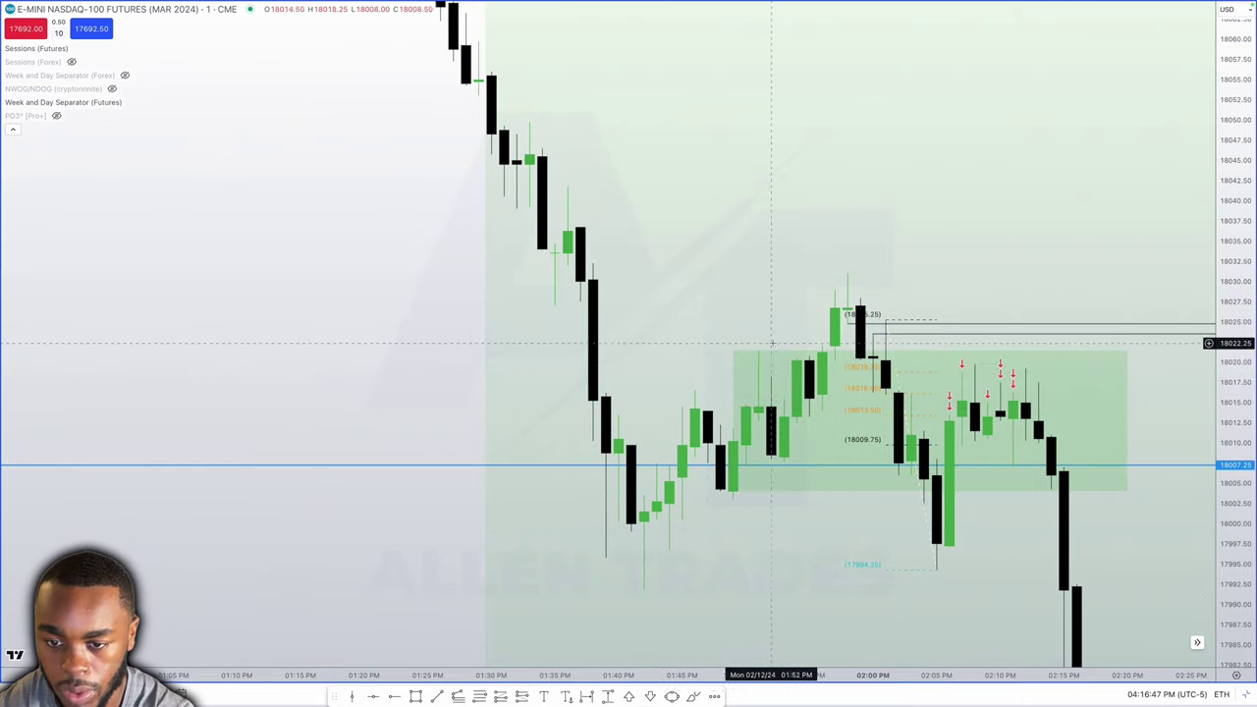
scroll(766, 403, "right", 5)
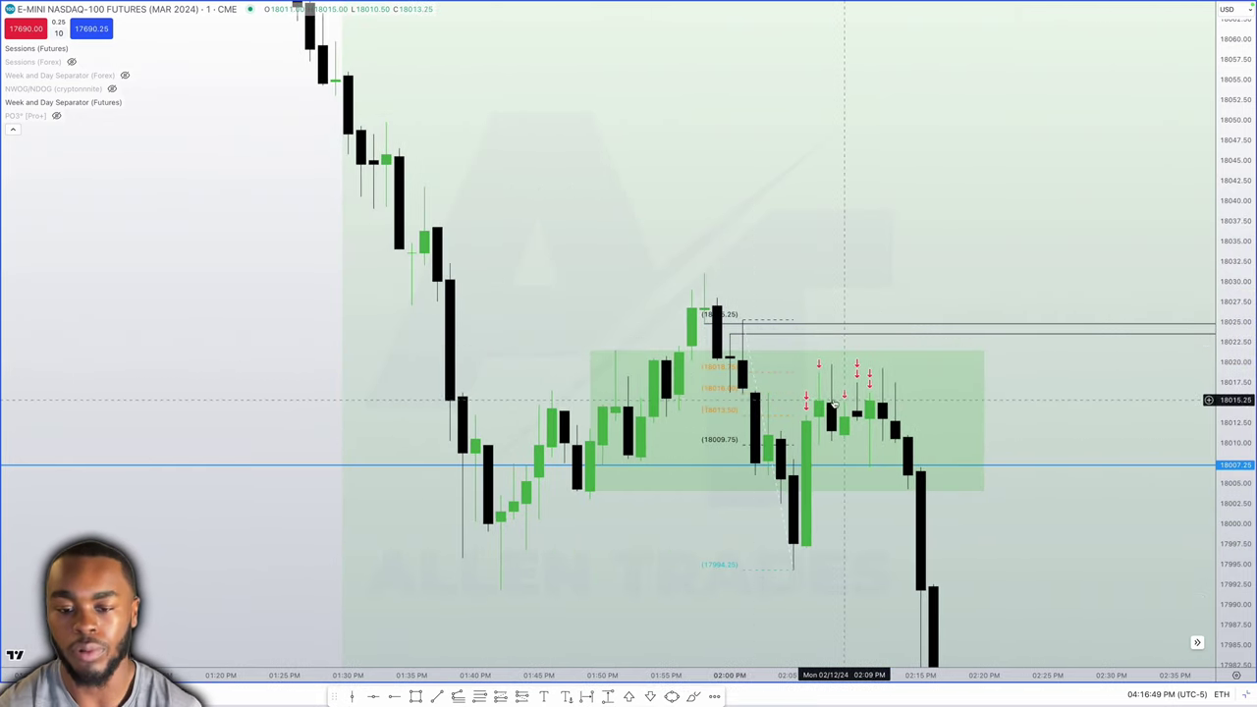
left_click(748, 352)
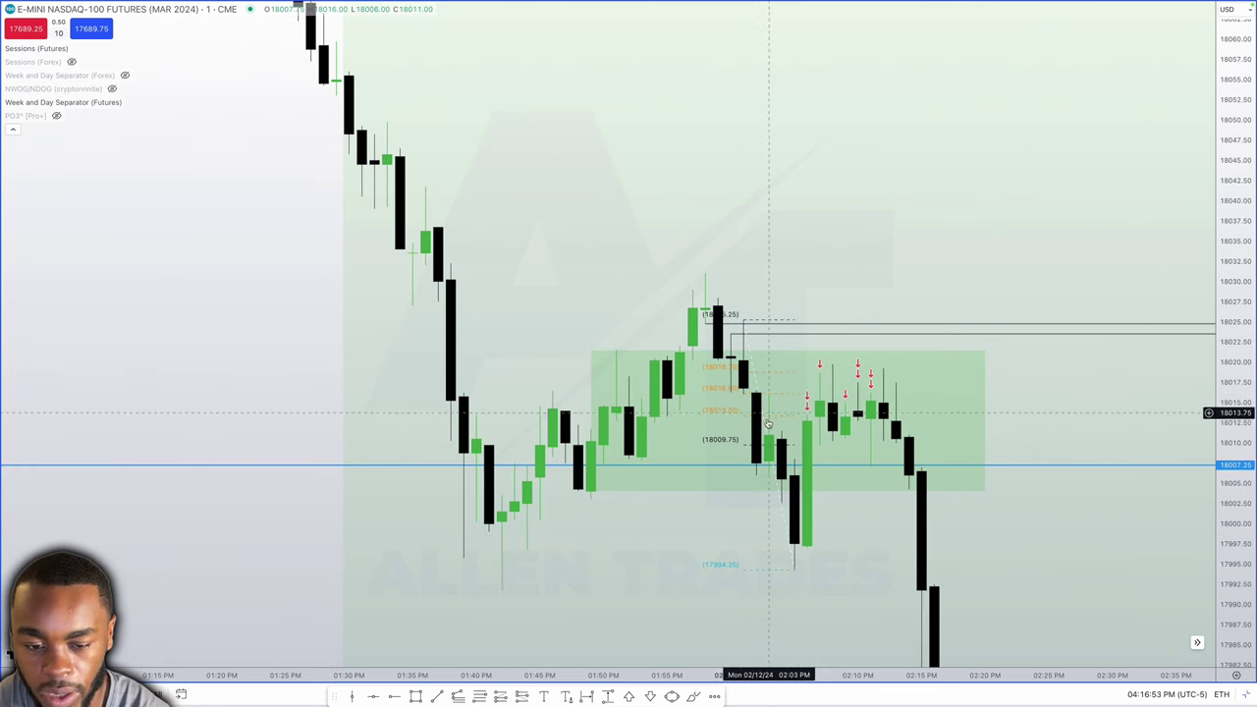
Step: Switch to 30-second candles and inspect the fib levels around the sell executions
key("comma")
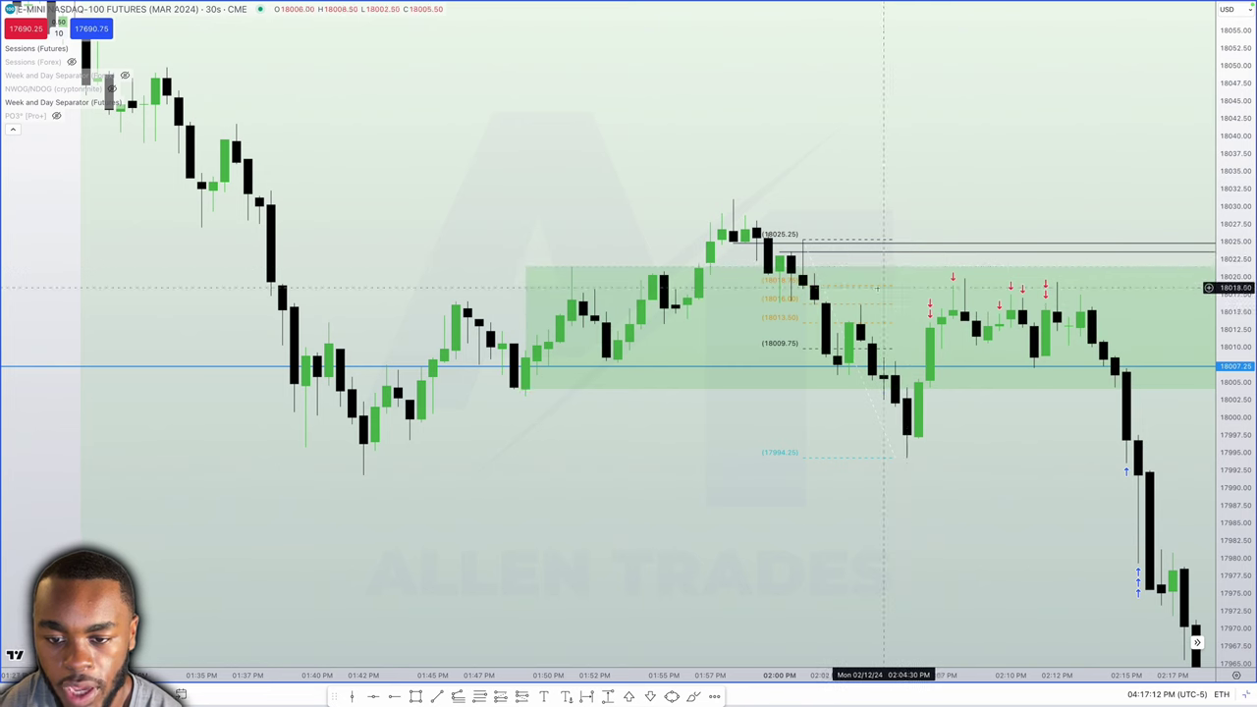
left_click(902, 456)
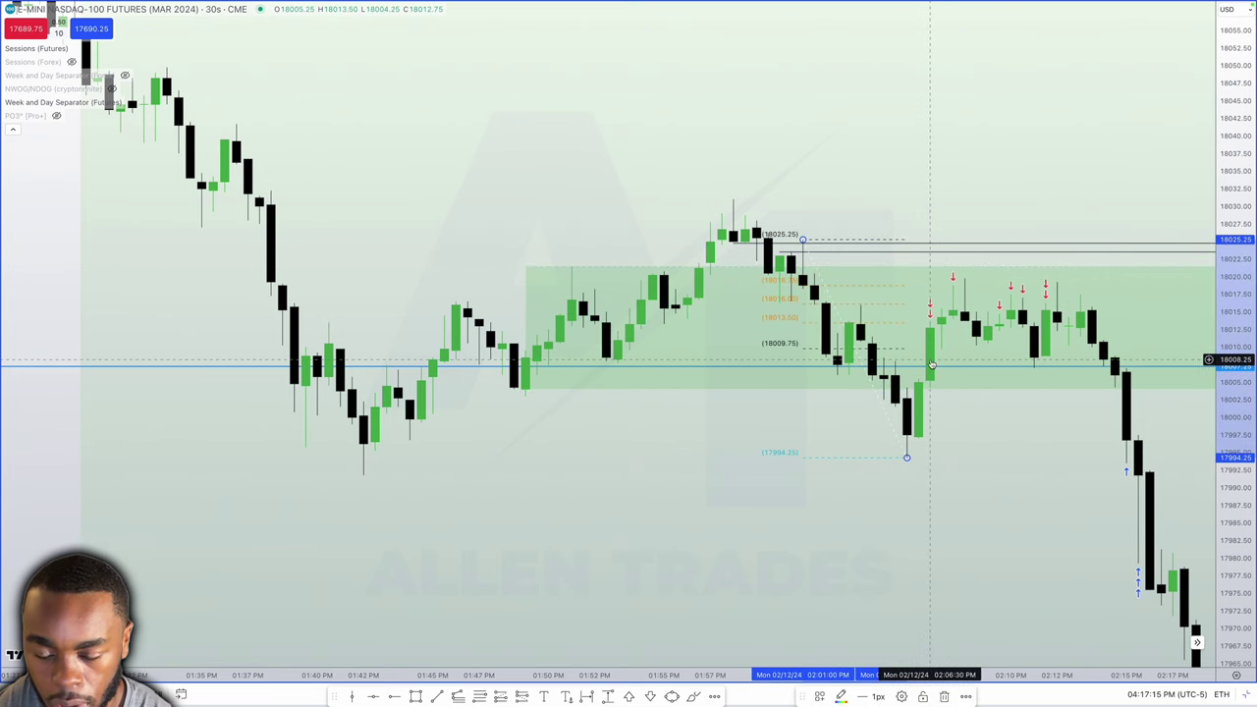
scroll(903, 358, "up", 1)
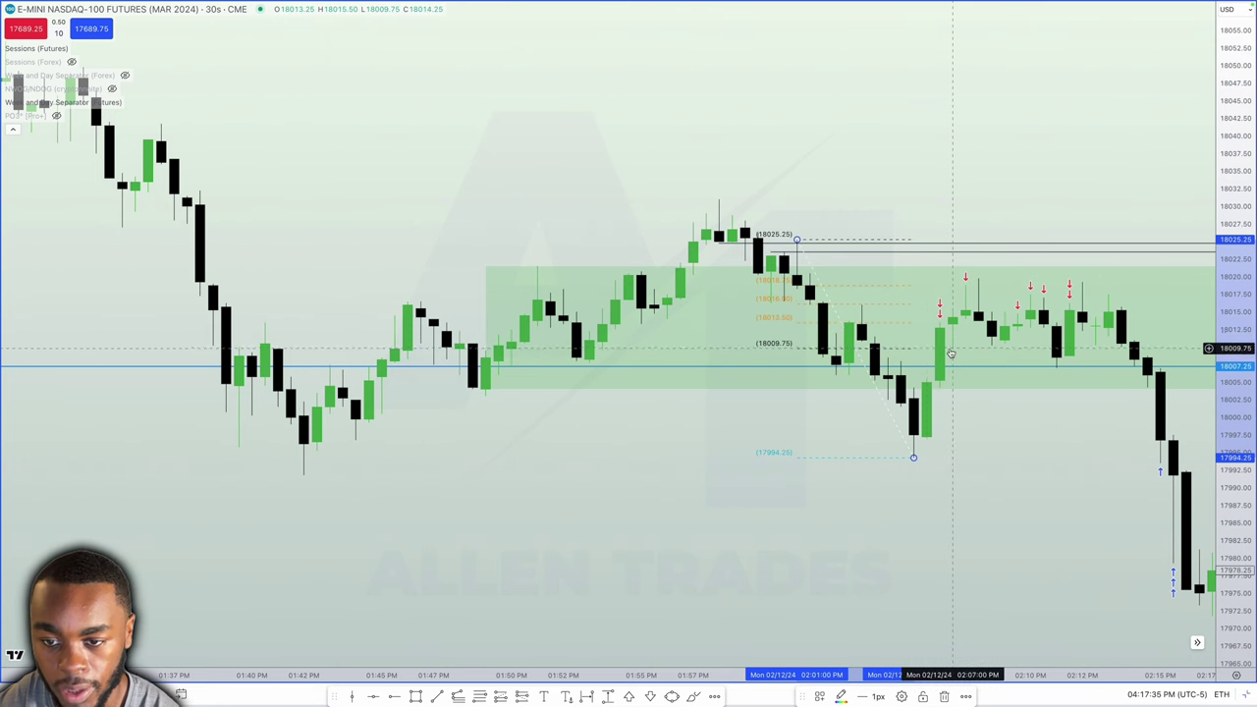
scroll(940, 344, "down", 3)
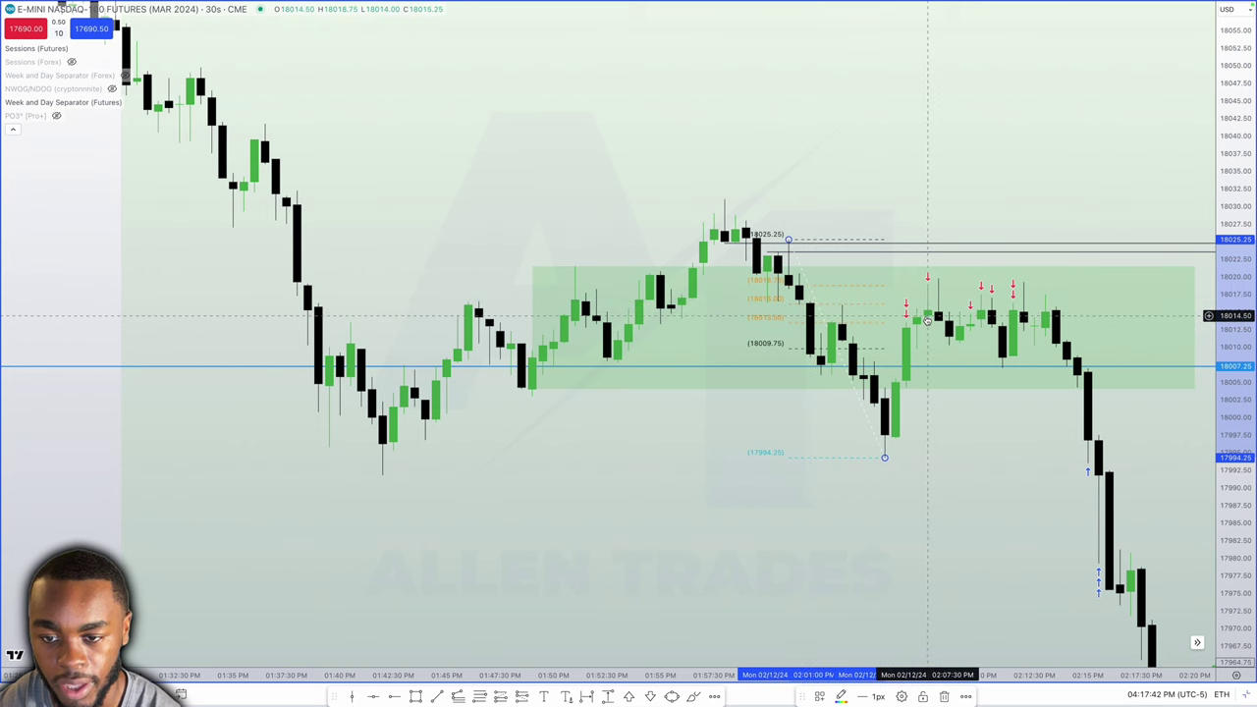
scroll(927, 316, "down", 2)
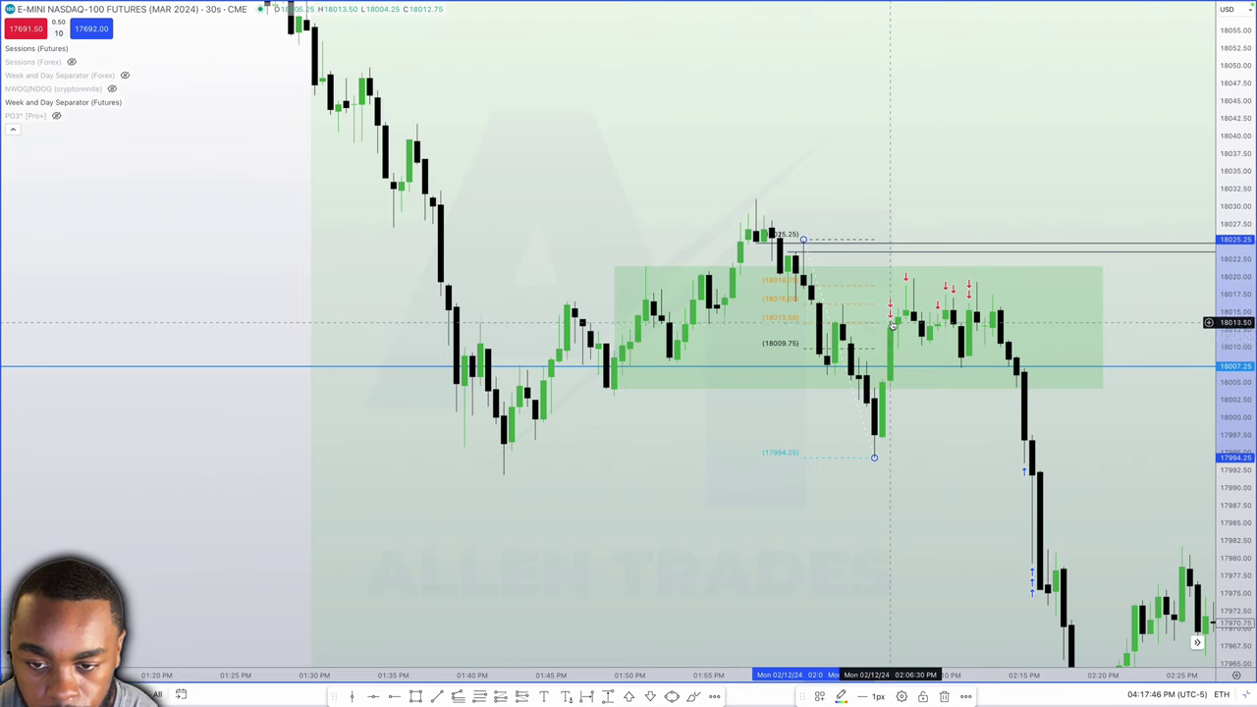
mouse_move(891, 319)
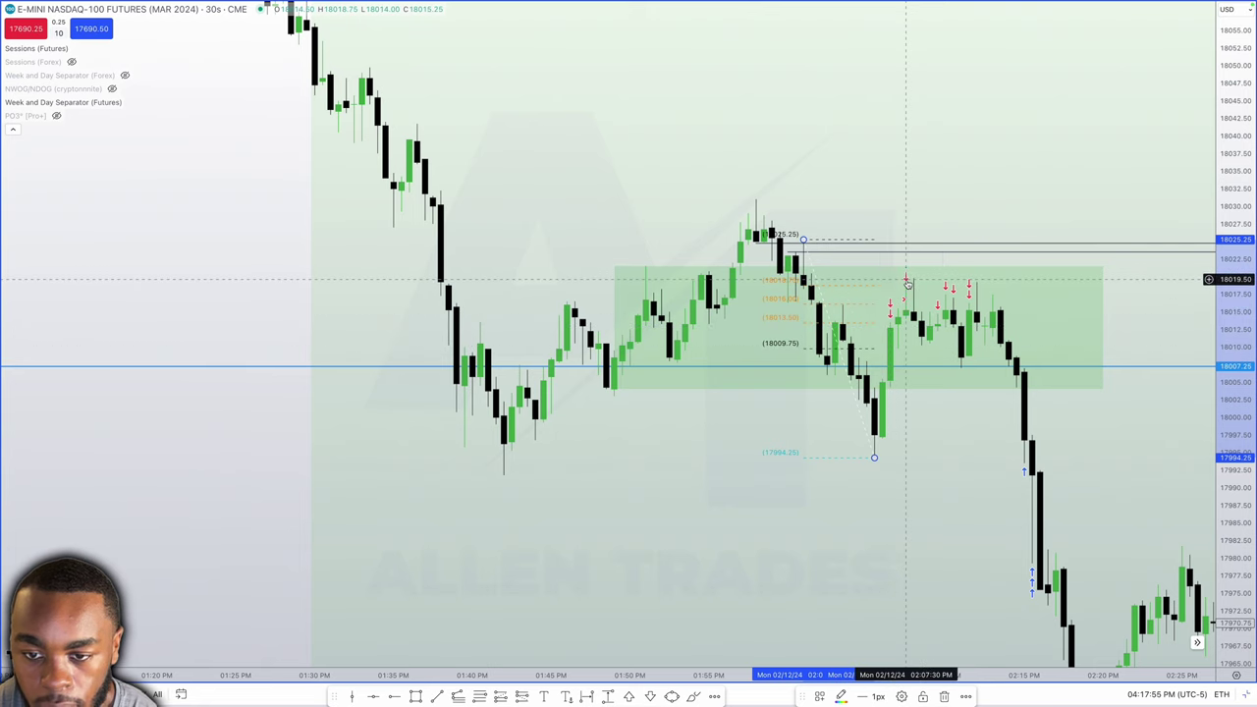
mouse_move(907, 281)
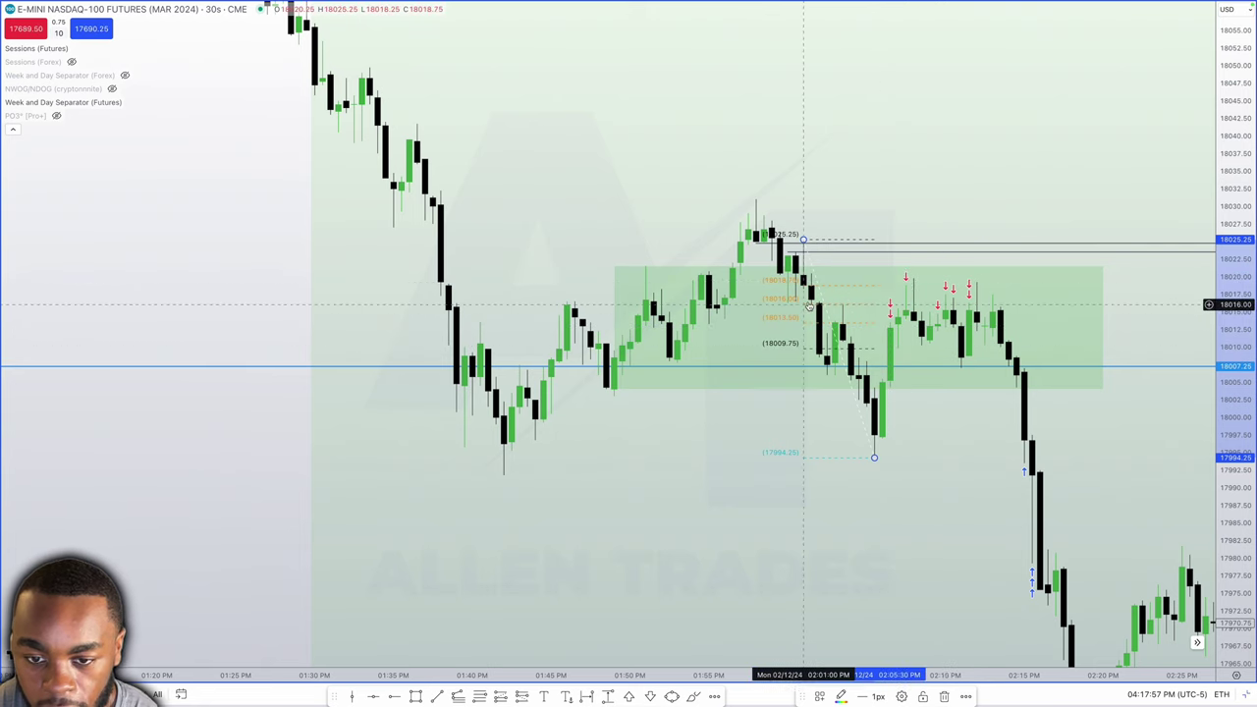
scroll(864, 333, "up", 3)
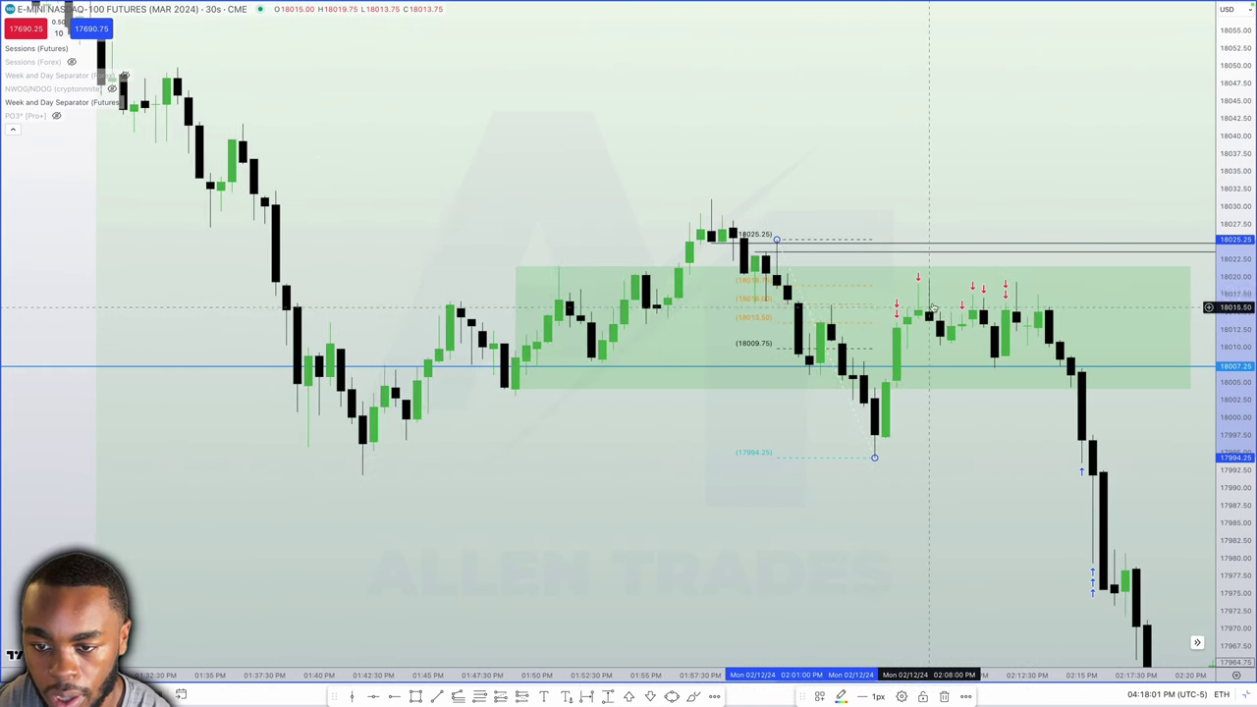
Step: Add a ray at 18015.25 and a small blue box over the 2:07–2:15 PM selling candles
left_click(395, 696)
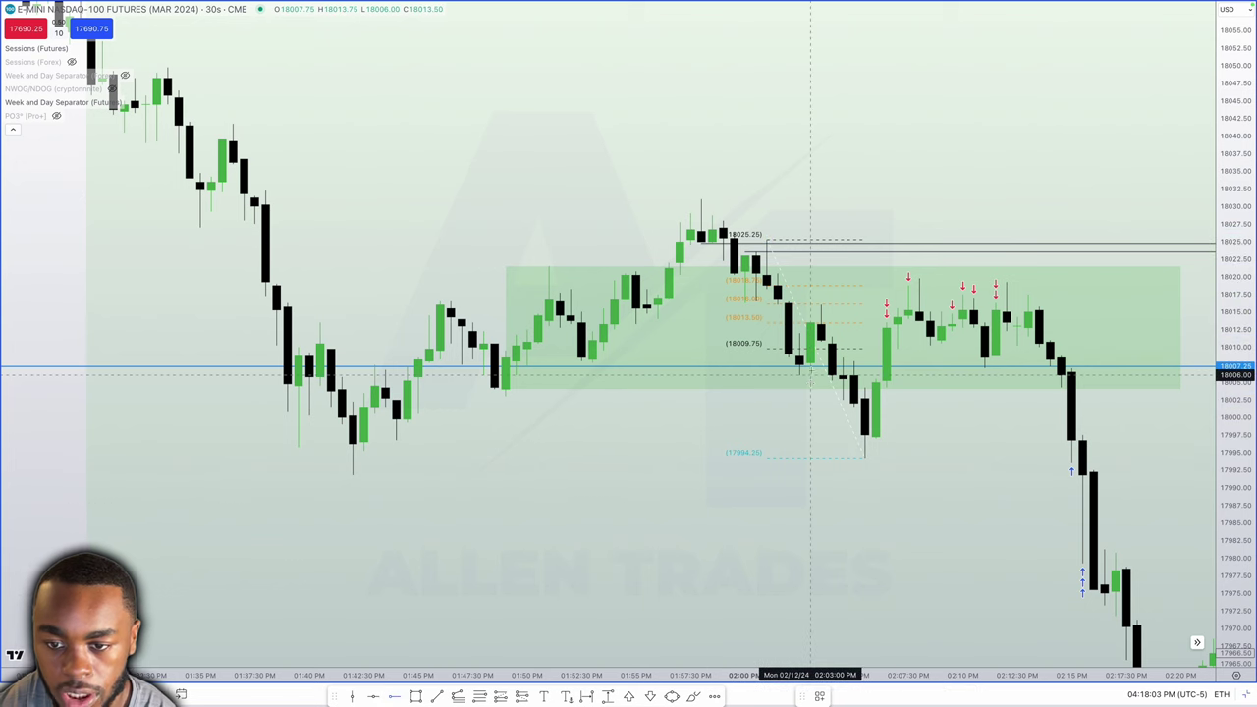
left_click(912, 310)
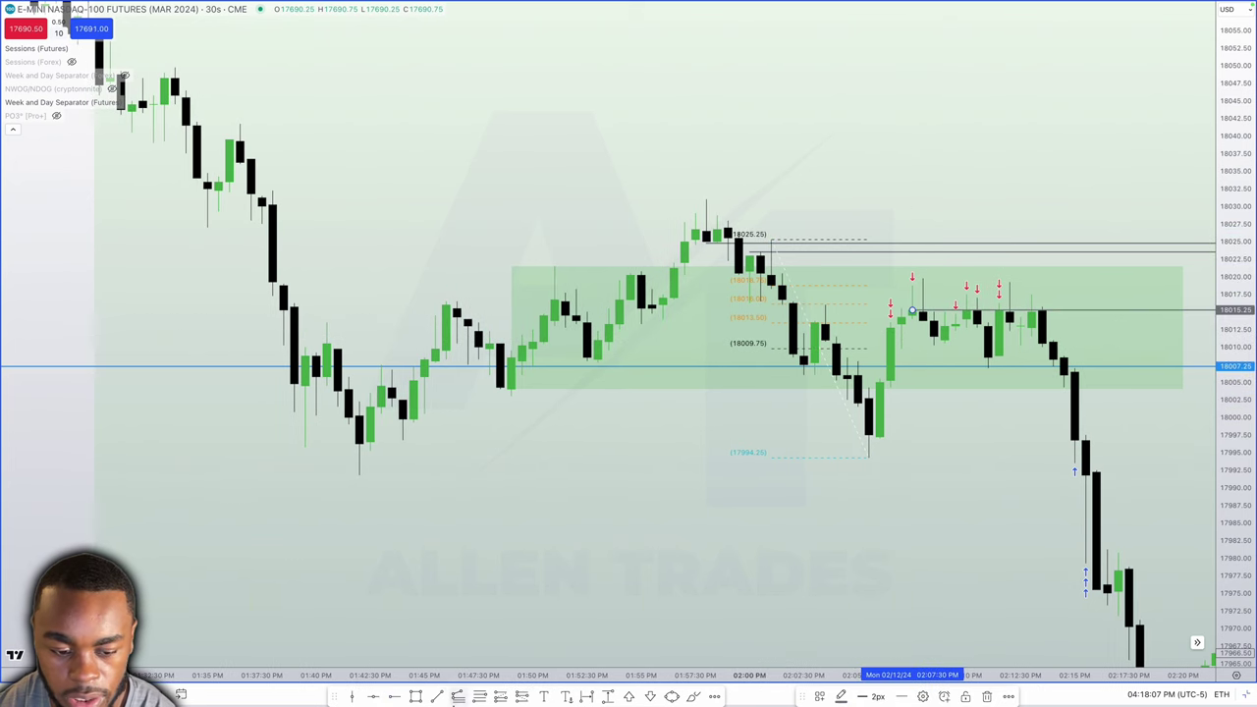
left_click(417, 696)
left_click(912, 318)
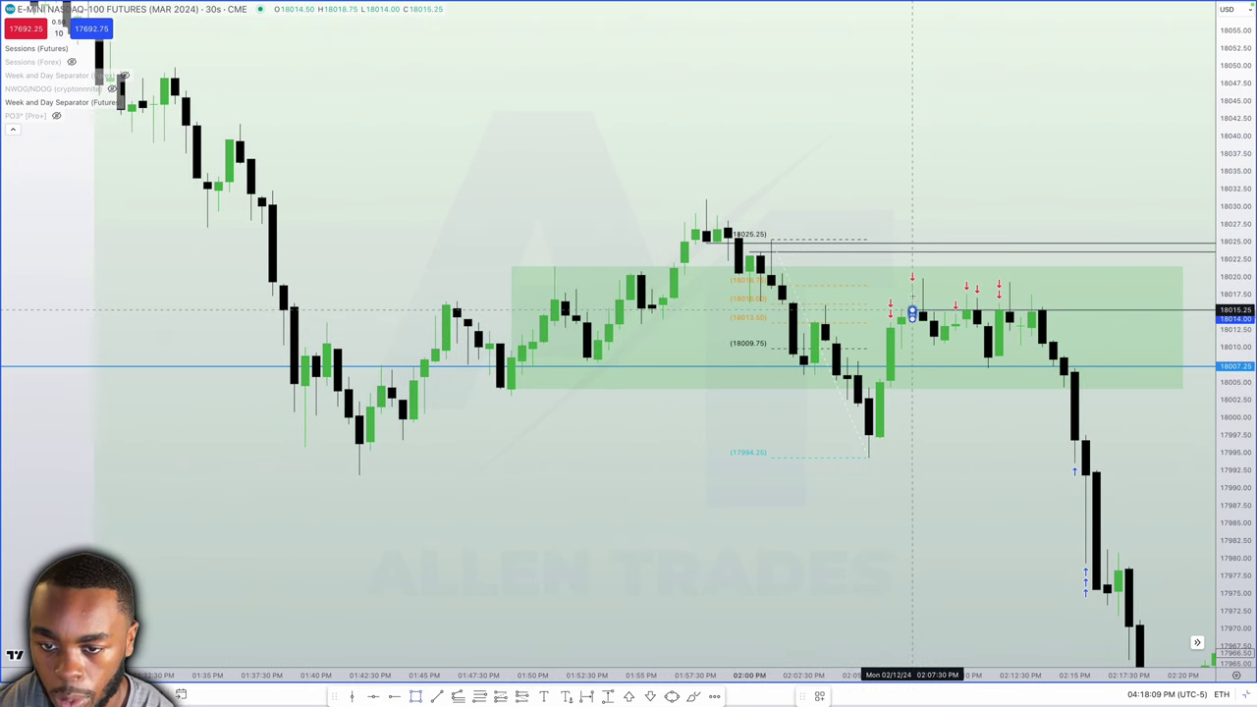
left_click(1076, 285)
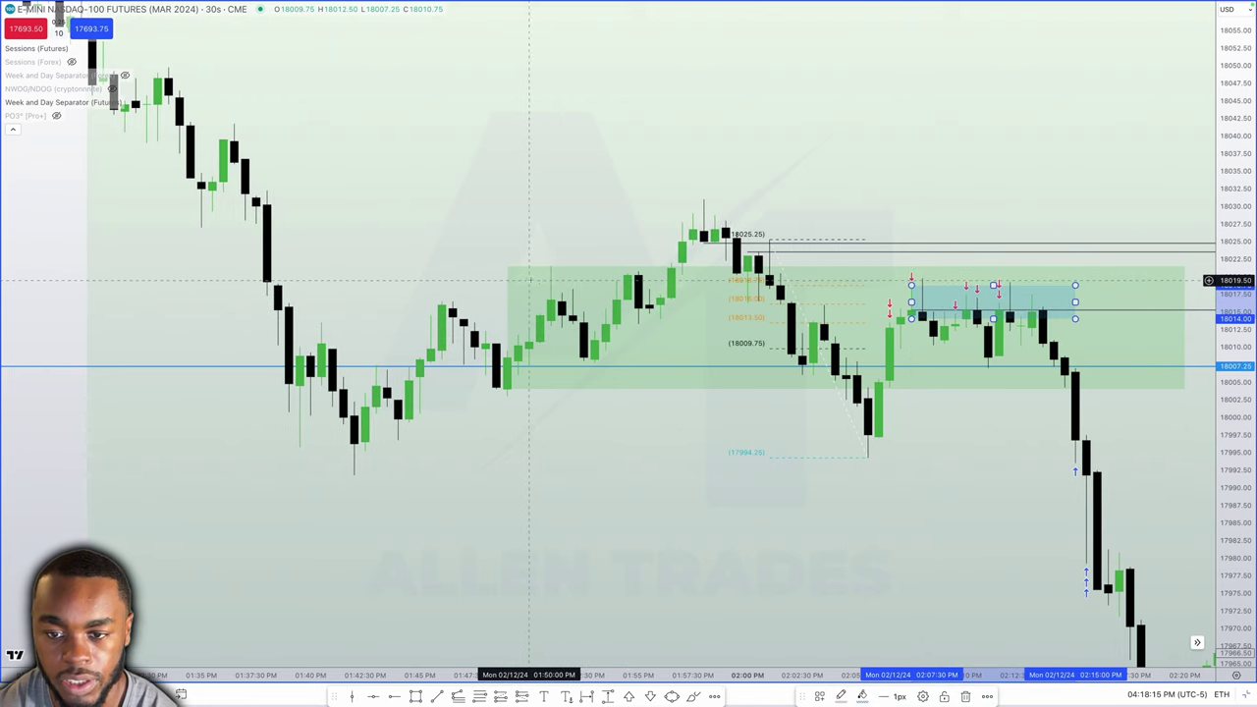
Step: Delete the large green zone rectangle and nudge the chart to the right
left_click(520, 270)
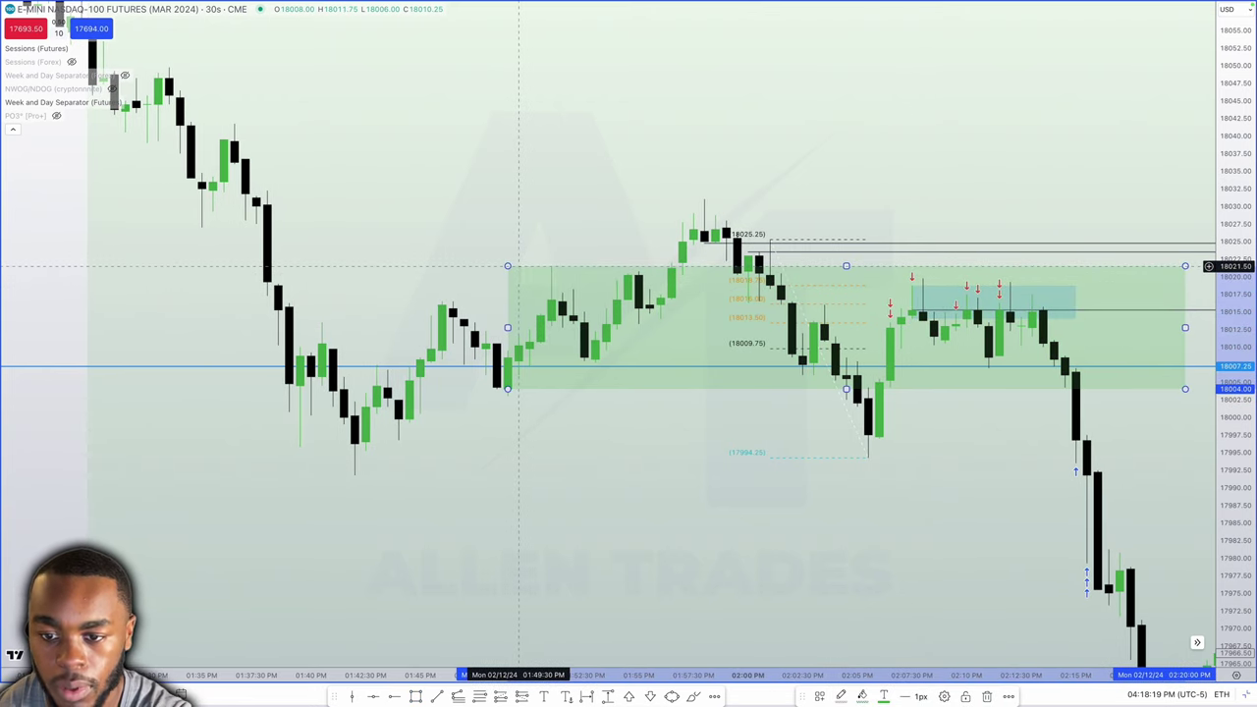
key("Delete")
left_click_drag(901, 321, 914, 311)
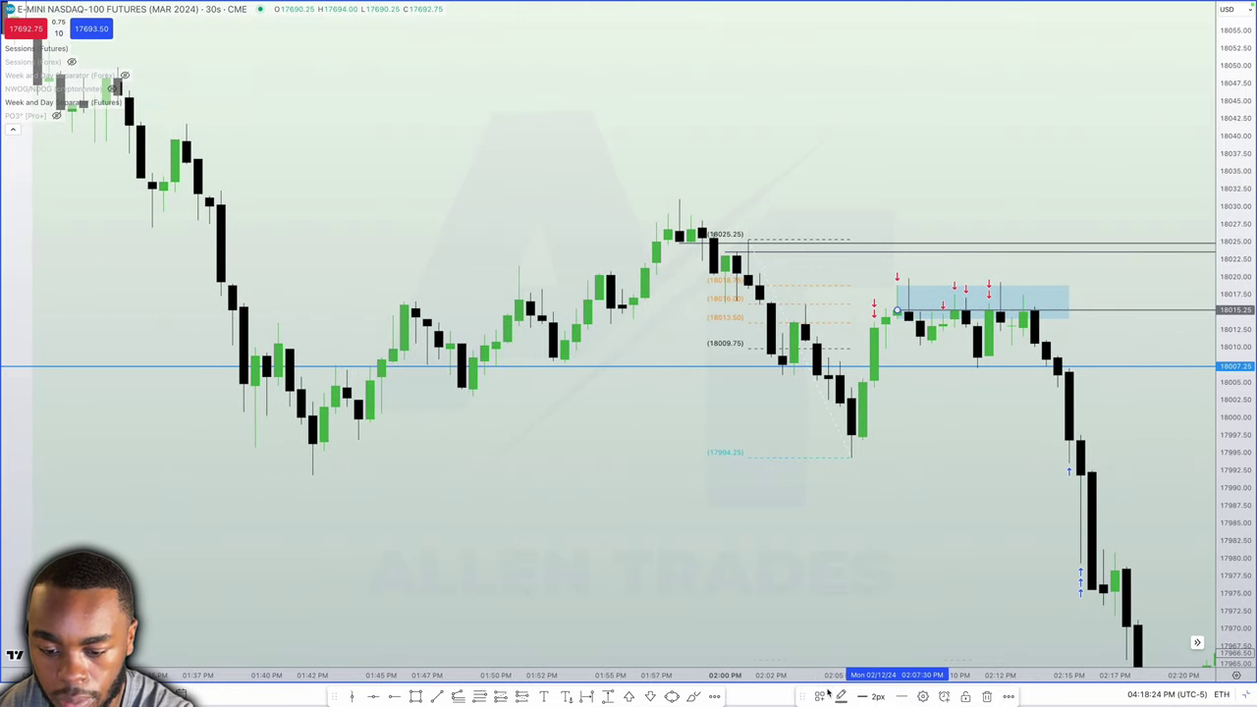
Step: Apply the MMXM style to the small fib at the blue box, leaving a dotted 18017.50 level
left_click(822, 696)
left_click(860, 623)
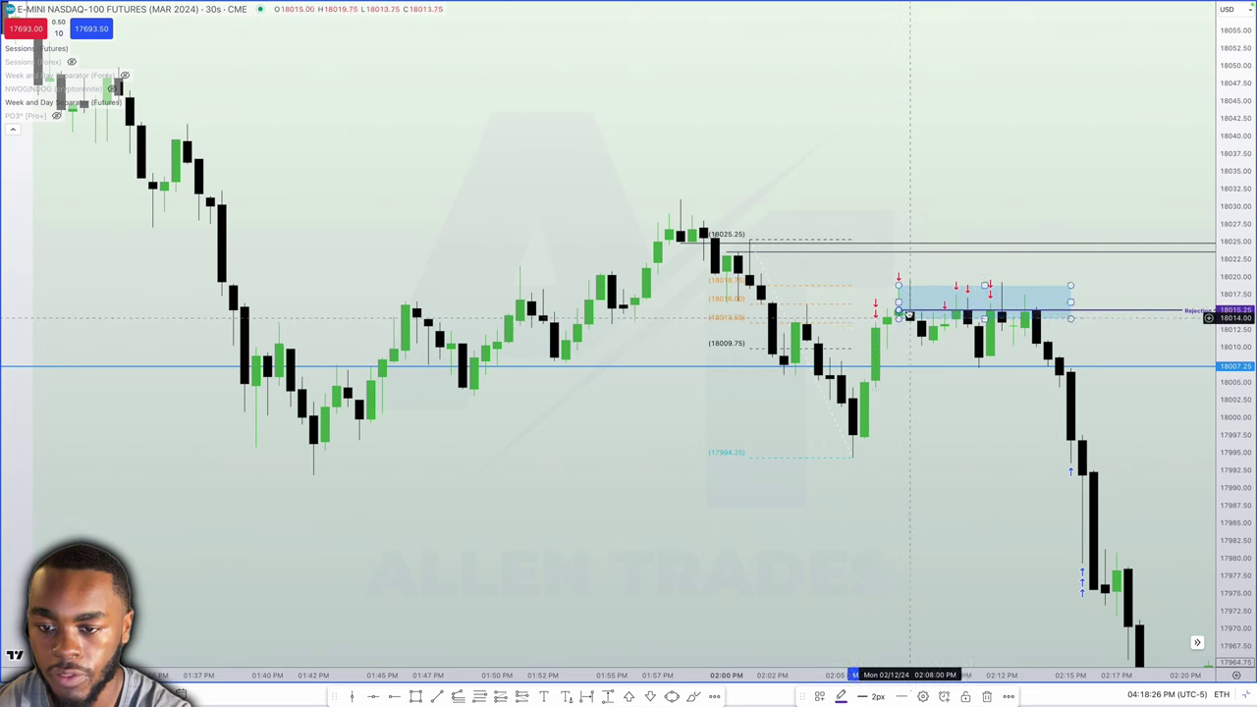
mouse_move(945, 308)
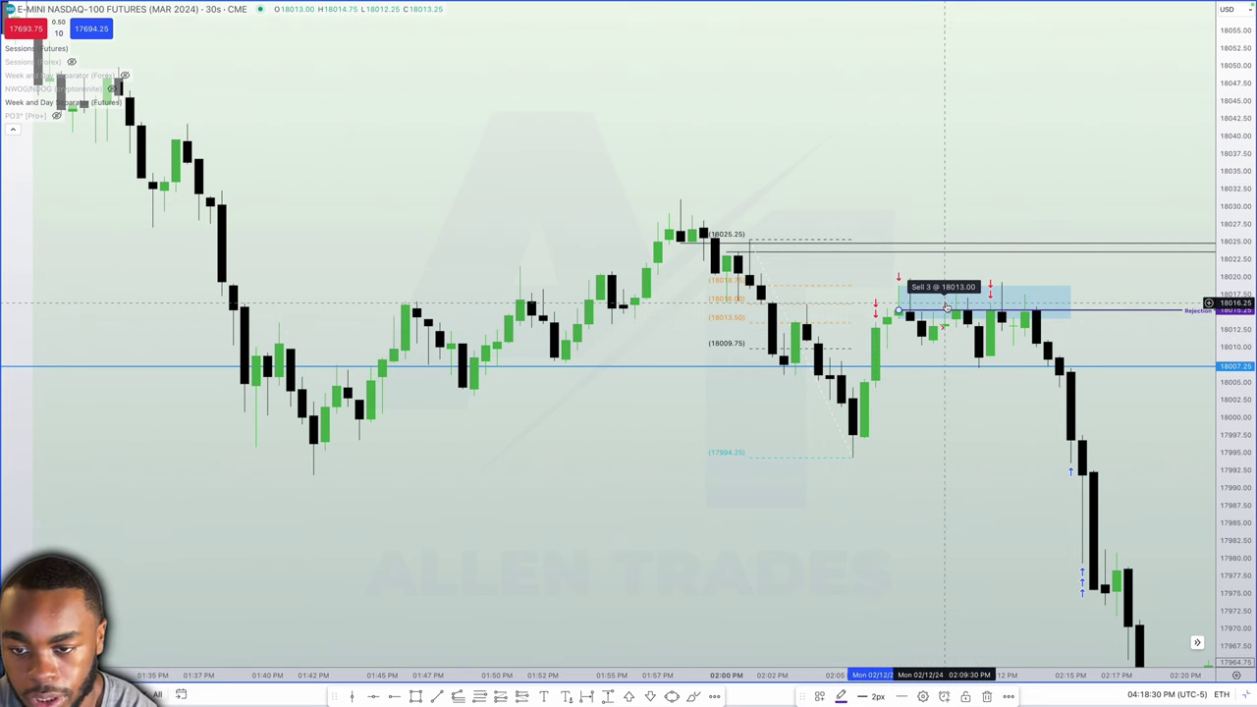
mouse_move(959, 287)
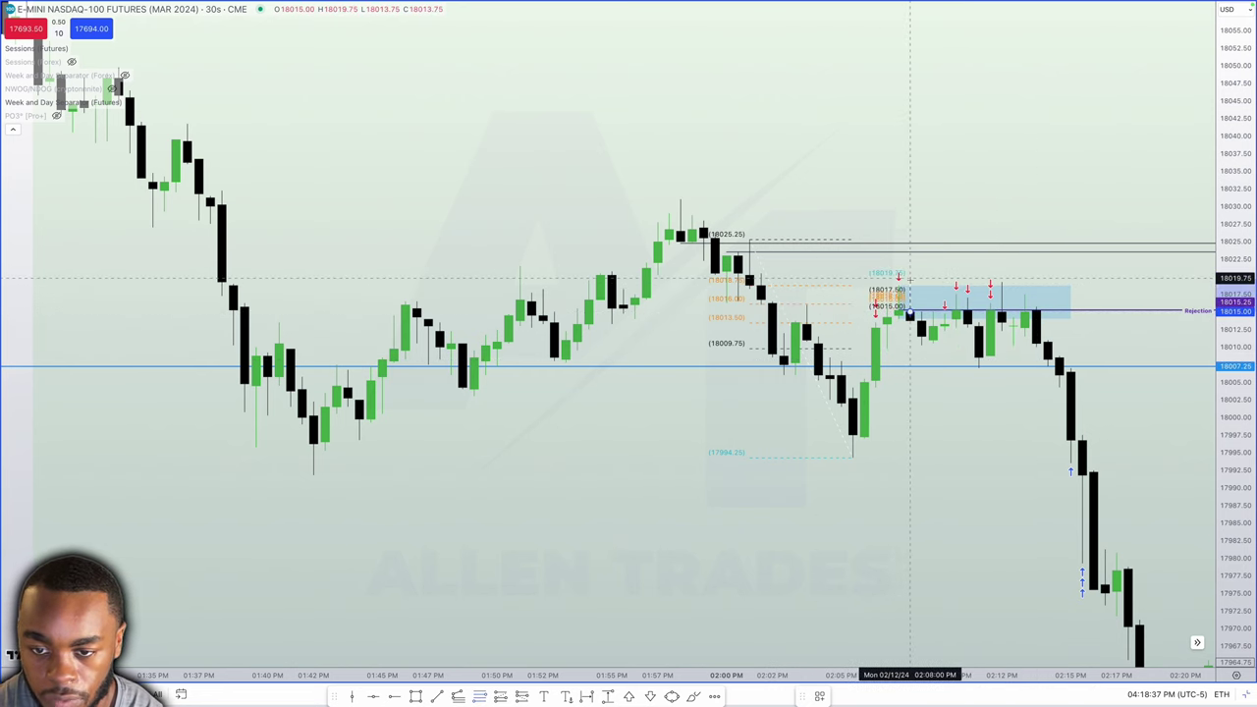
left_click(910, 279)
left_click(819, 696)
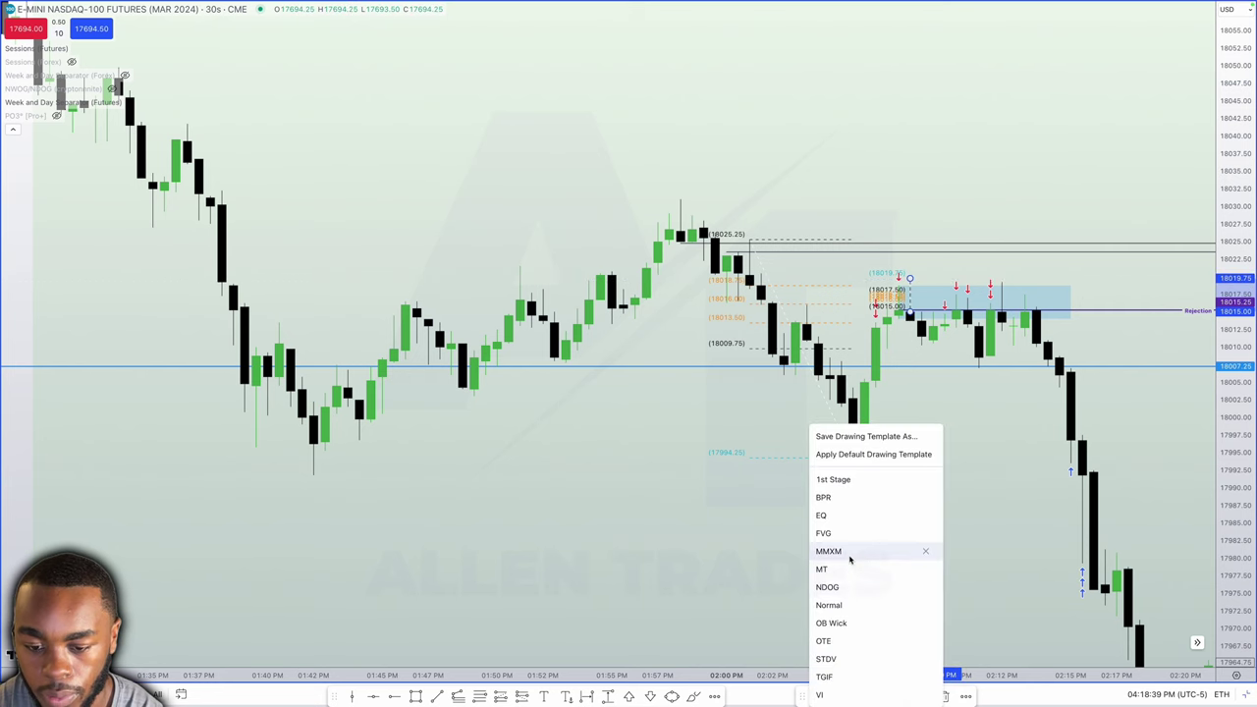
left_click(849, 558)
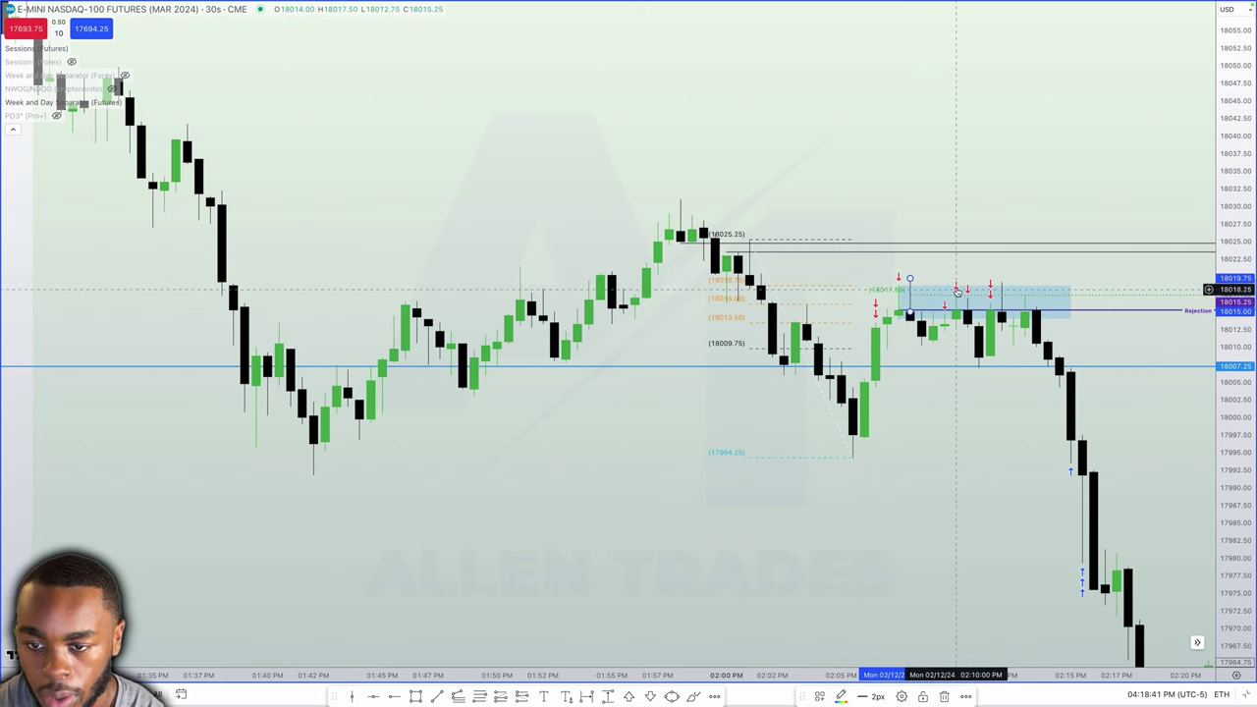
mouse_move(958, 292)
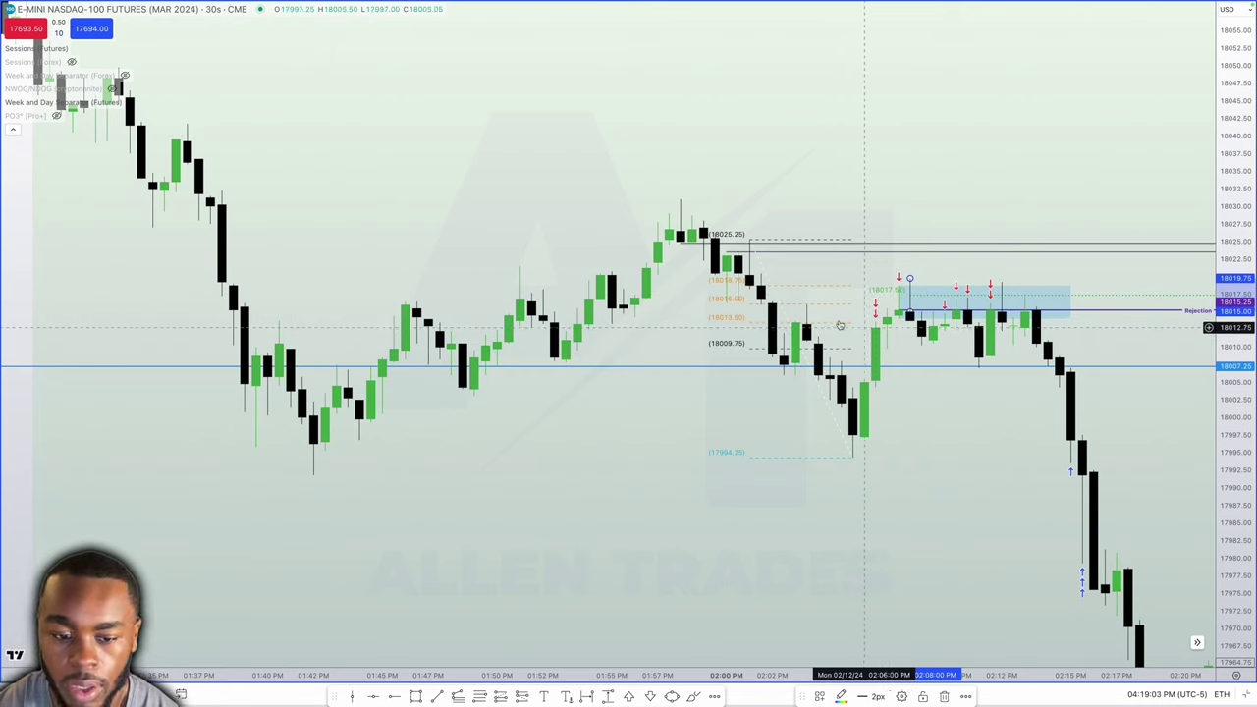
Step: Add a horizontal ray at 18023 after the 2:00 PM high and style it red
left_click(392, 698)
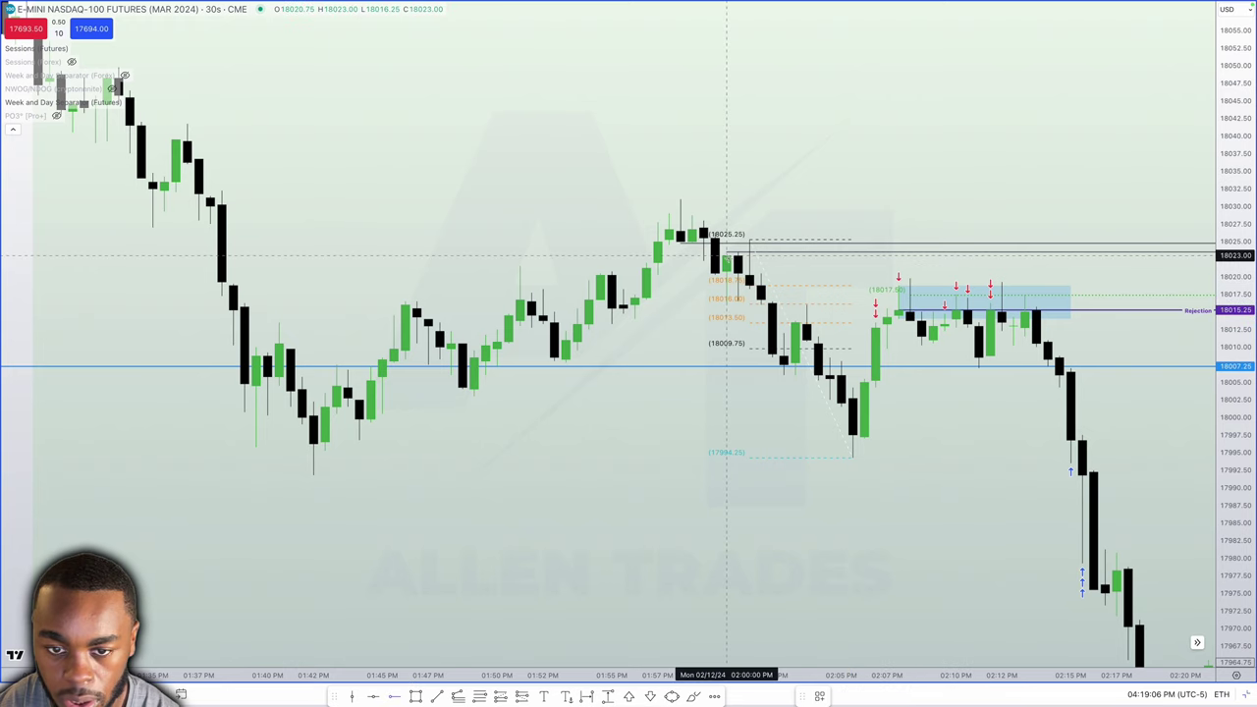
left_click(727, 255)
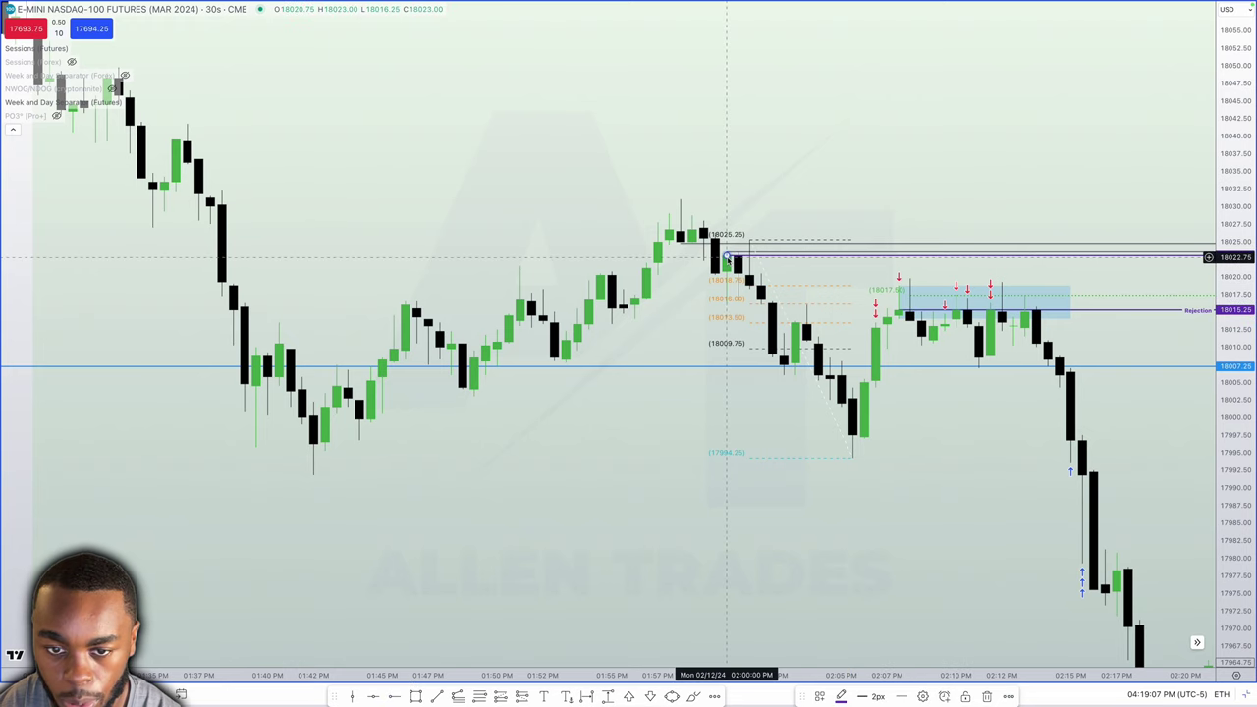
left_click(819, 696)
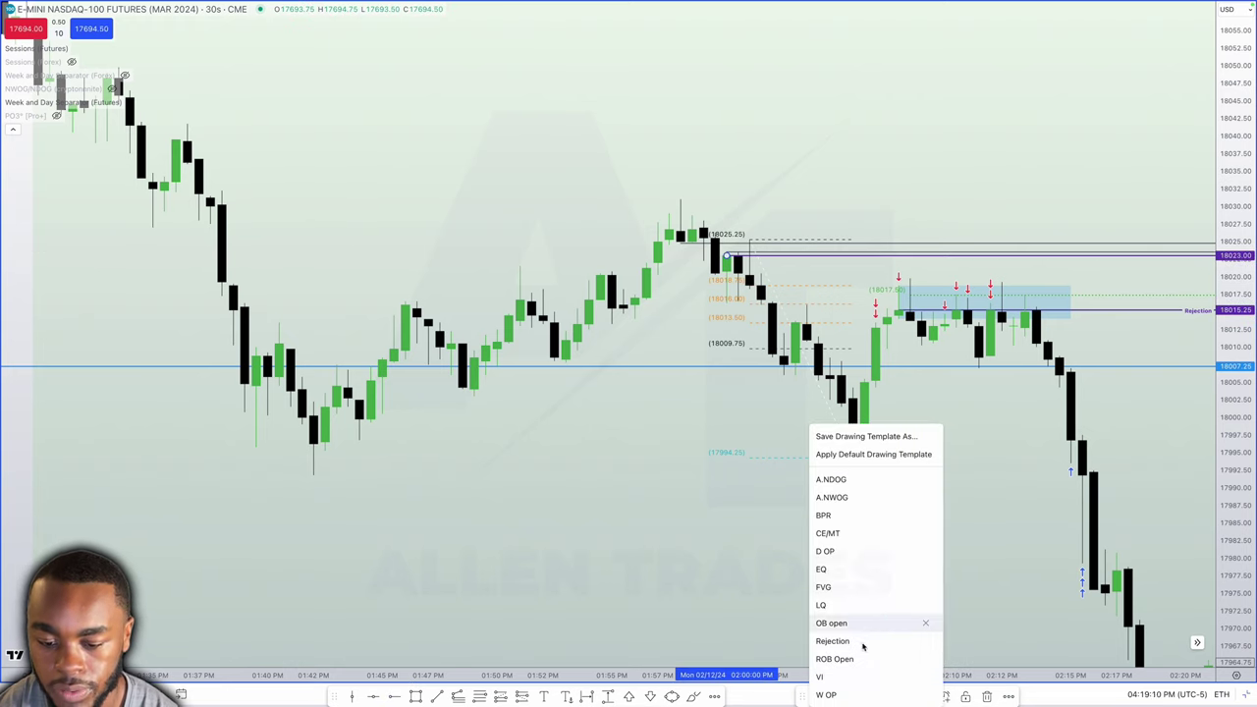
left_click(831, 622)
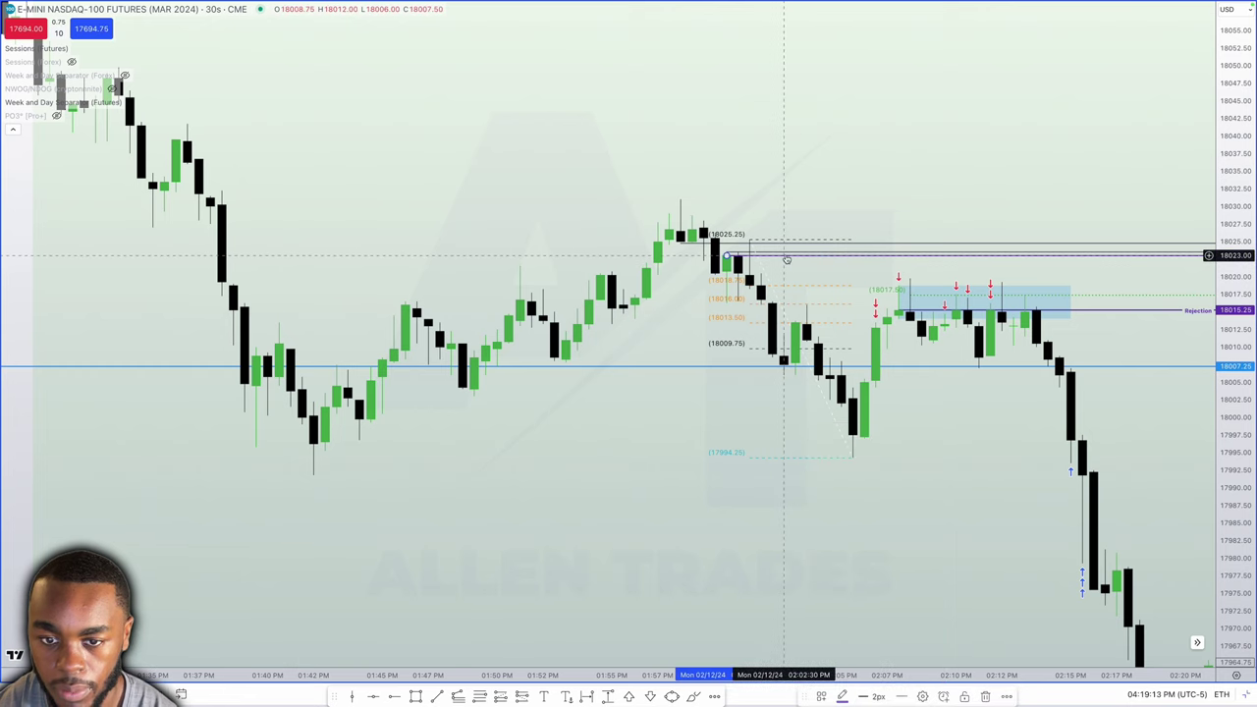
left_click(919, 247)
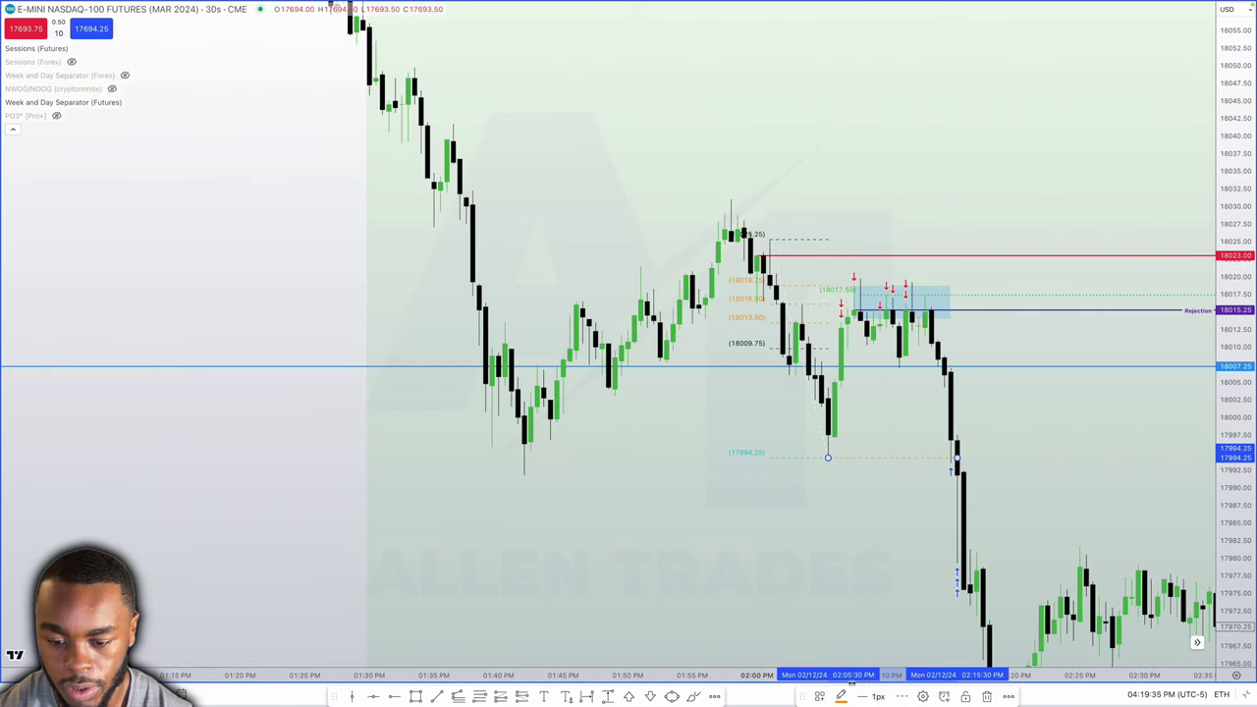
Step: Apply the Target template to the 17994 line and clone a second Target line below it
left_click(821, 696)
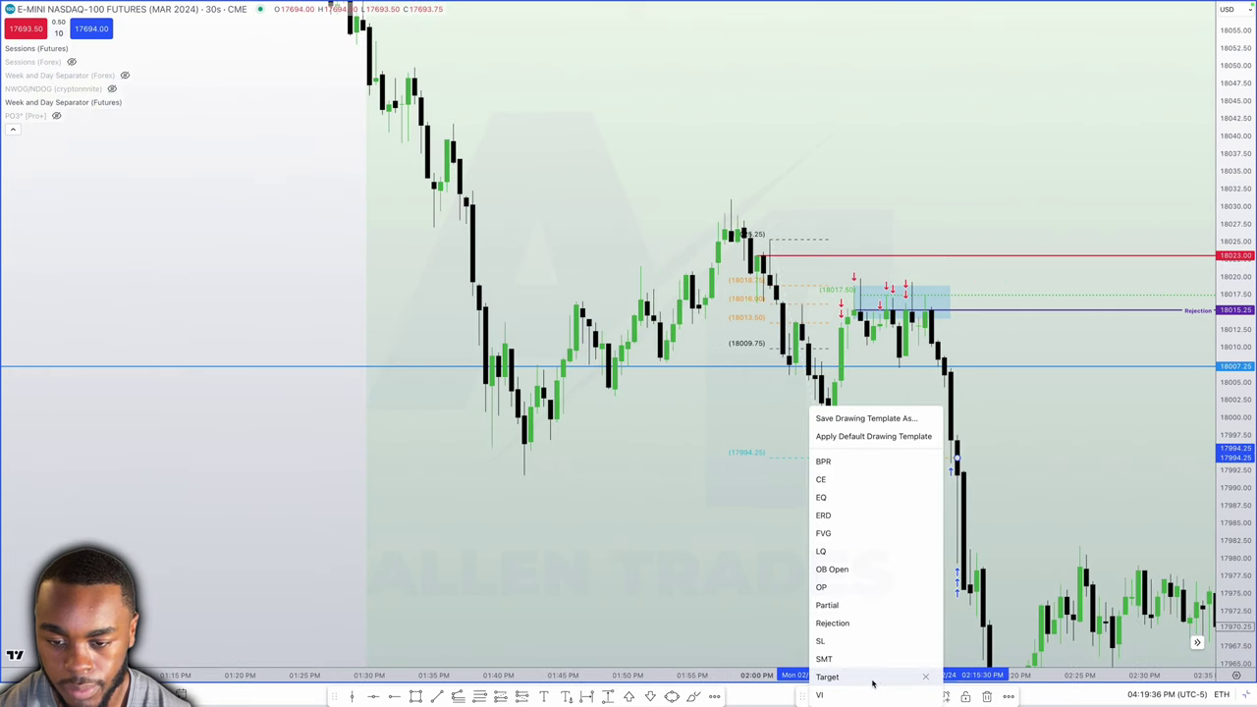
left_click(868, 677)
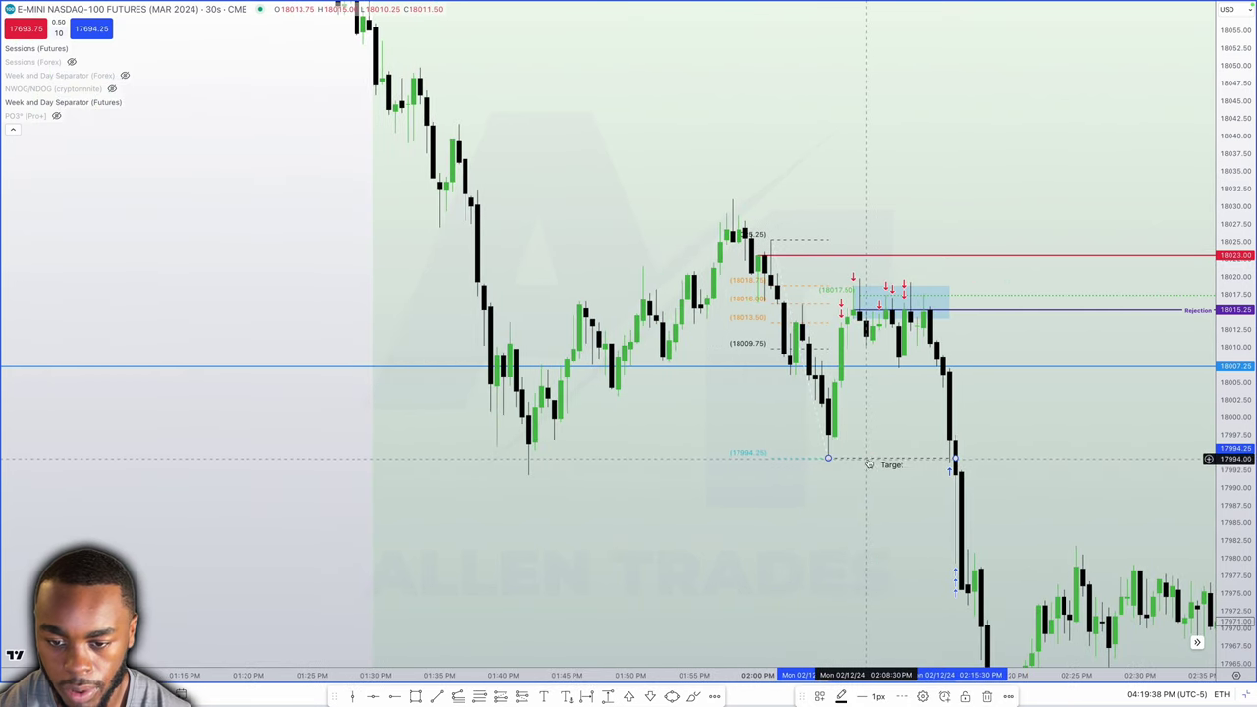
left_click_drag(866, 459, 819, 476)
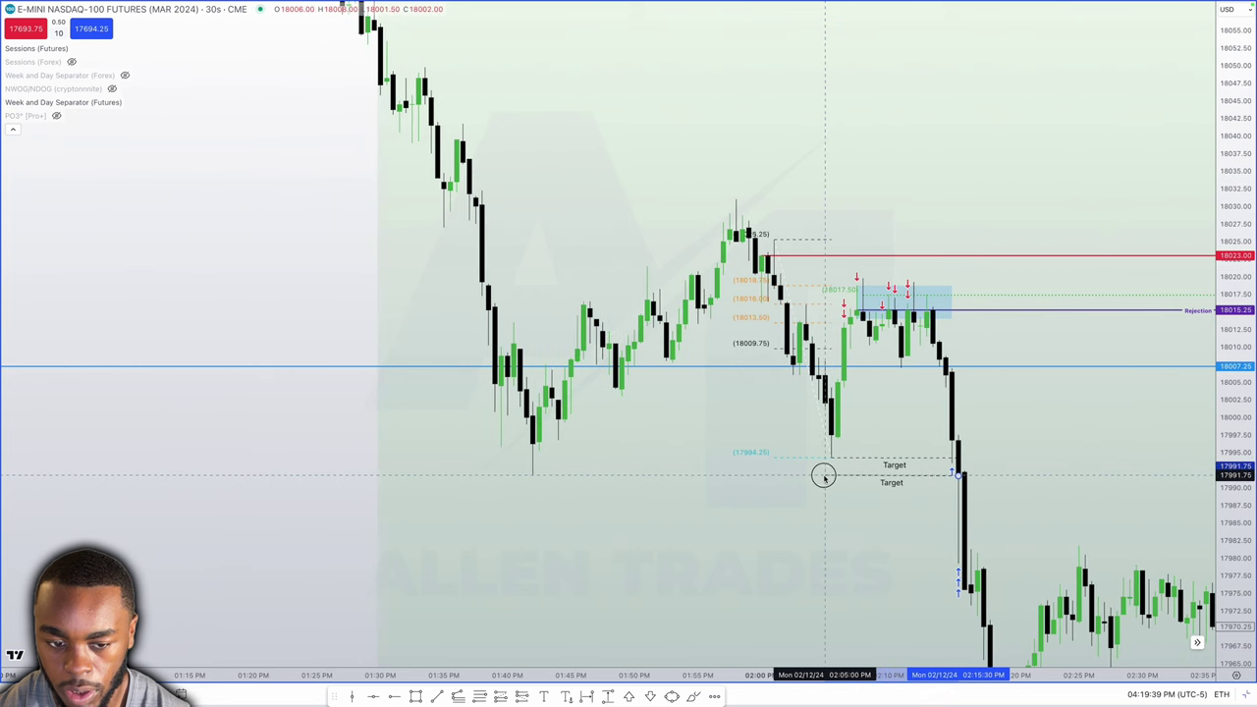
key("ctrl+z")
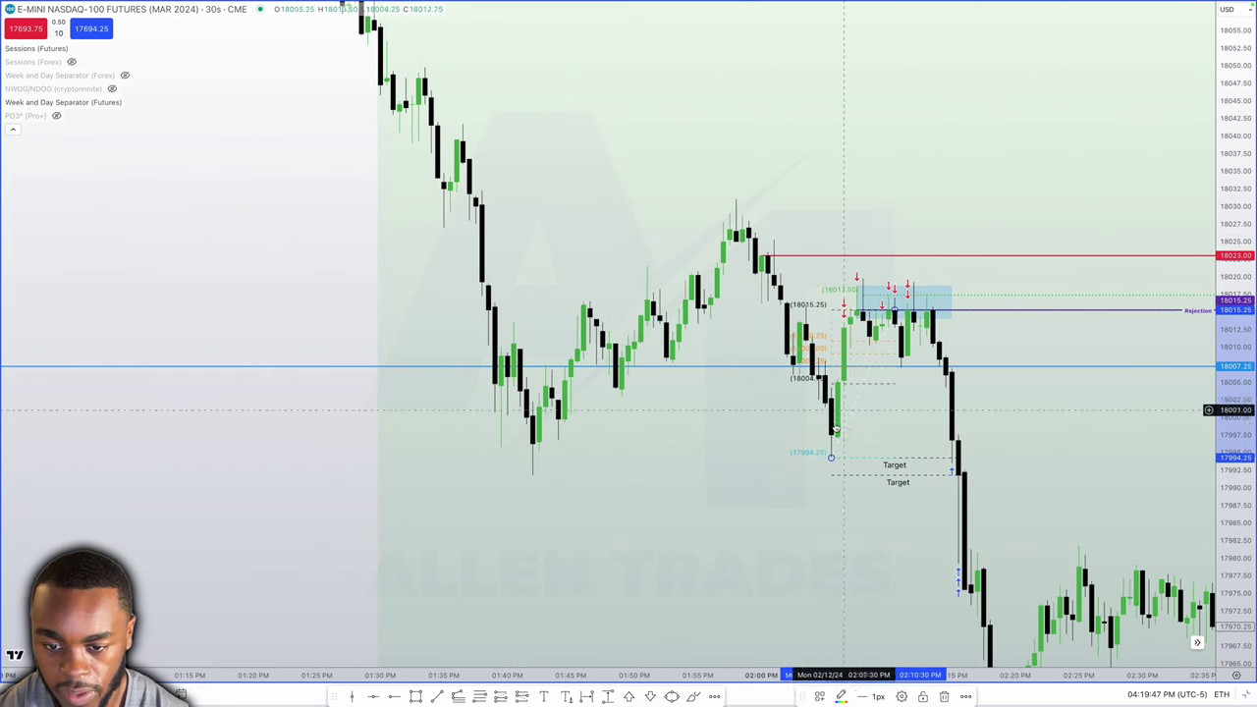
Step: Switch the lower fib to its extension levels template and shift it slightly lower
left_click(834, 442)
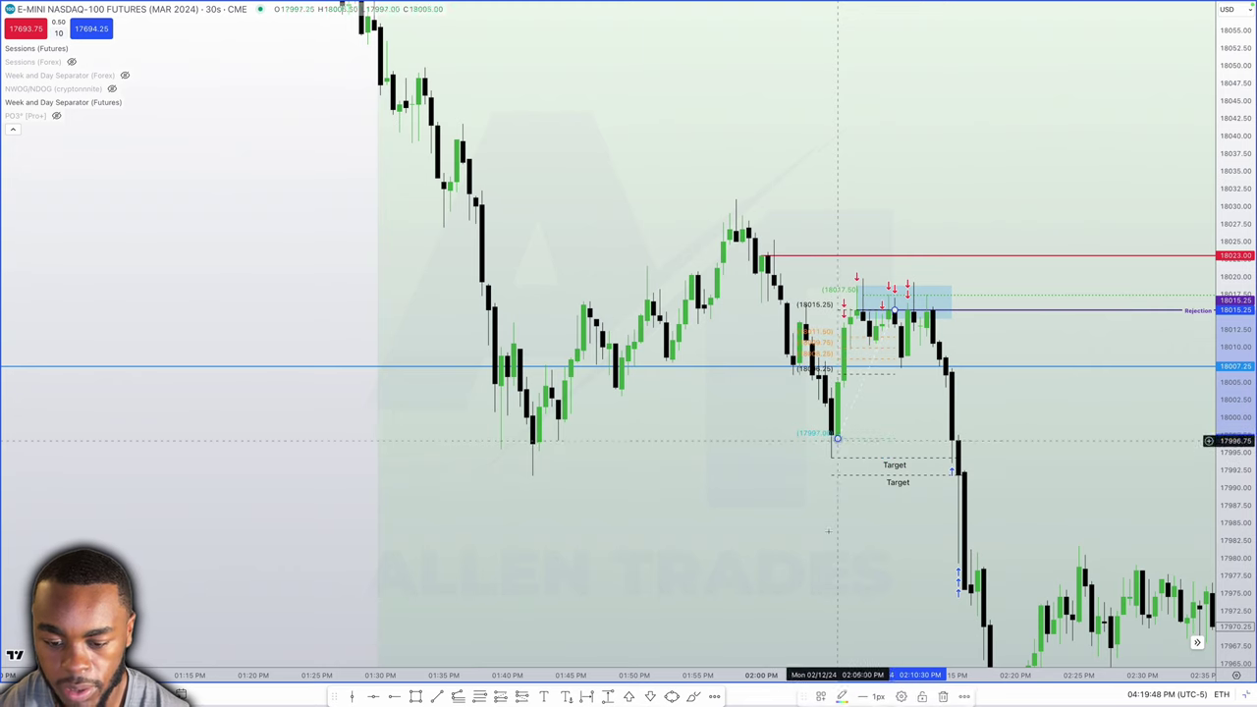
left_click(820, 696)
left_click(825, 641)
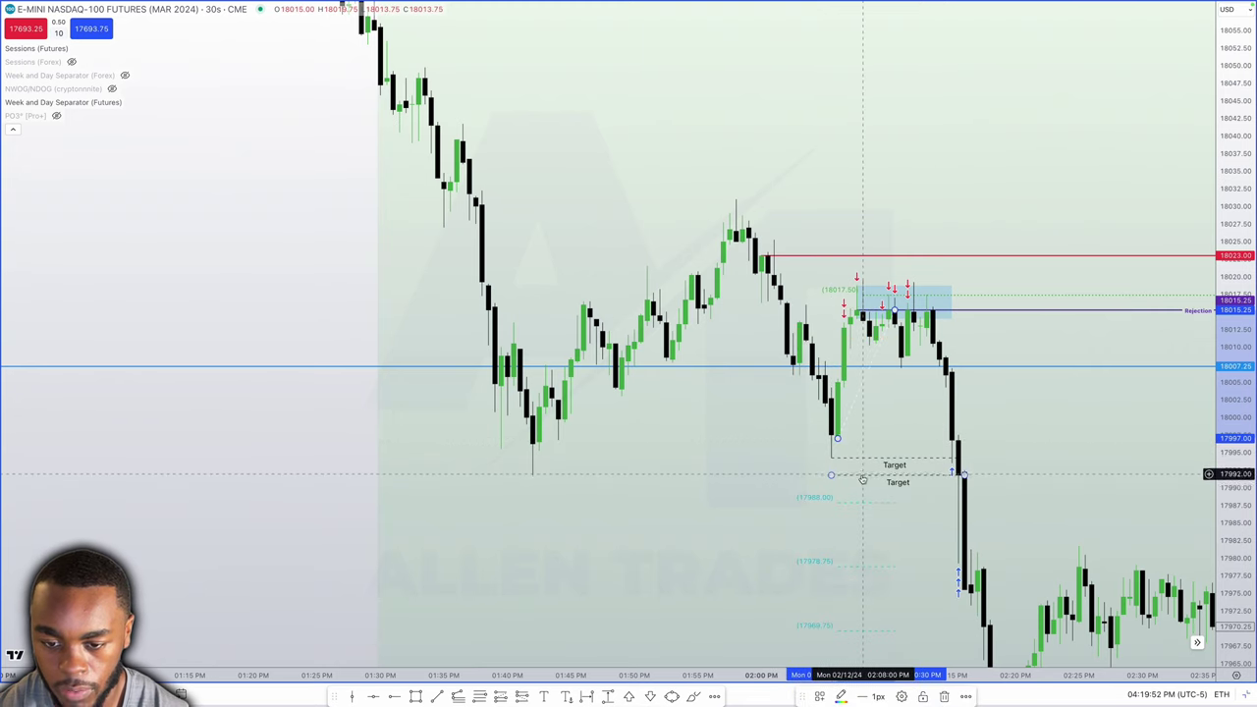
left_click_drag(862, 480, 829, 503)
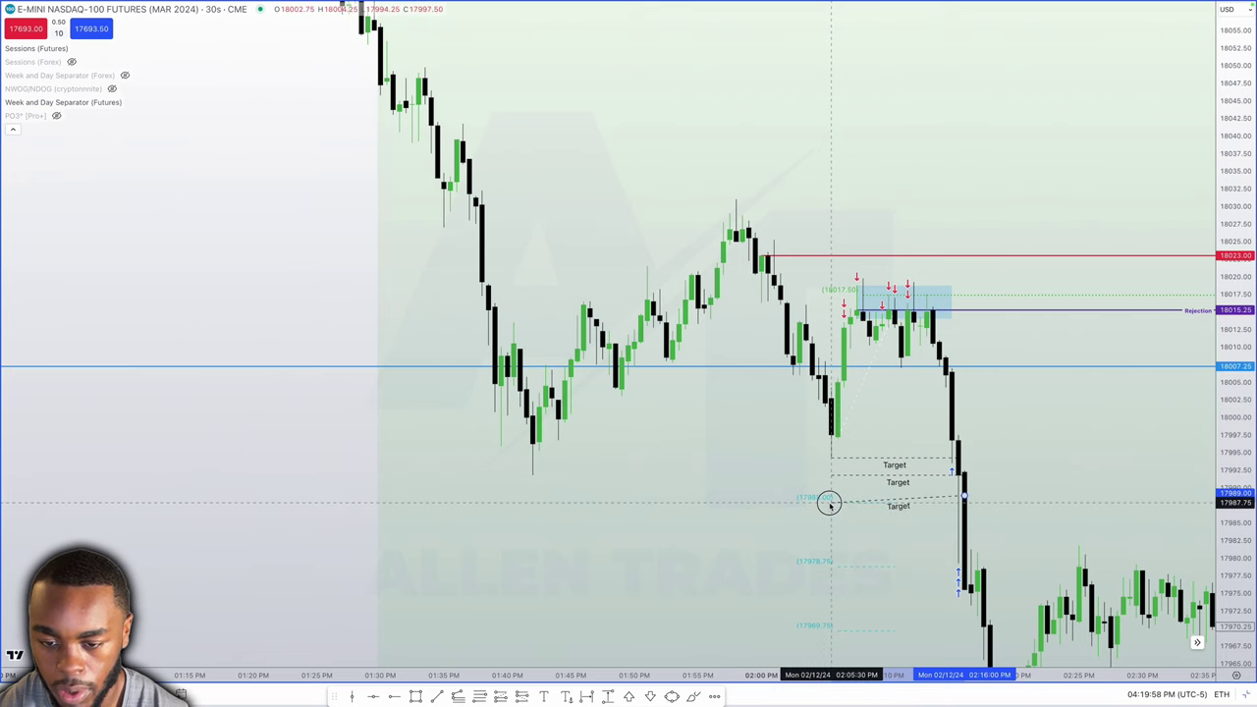
Step: Level the remaining Target lines at 17988.00 and 17978.75
left_click_drag(963, 496, 929, 536)
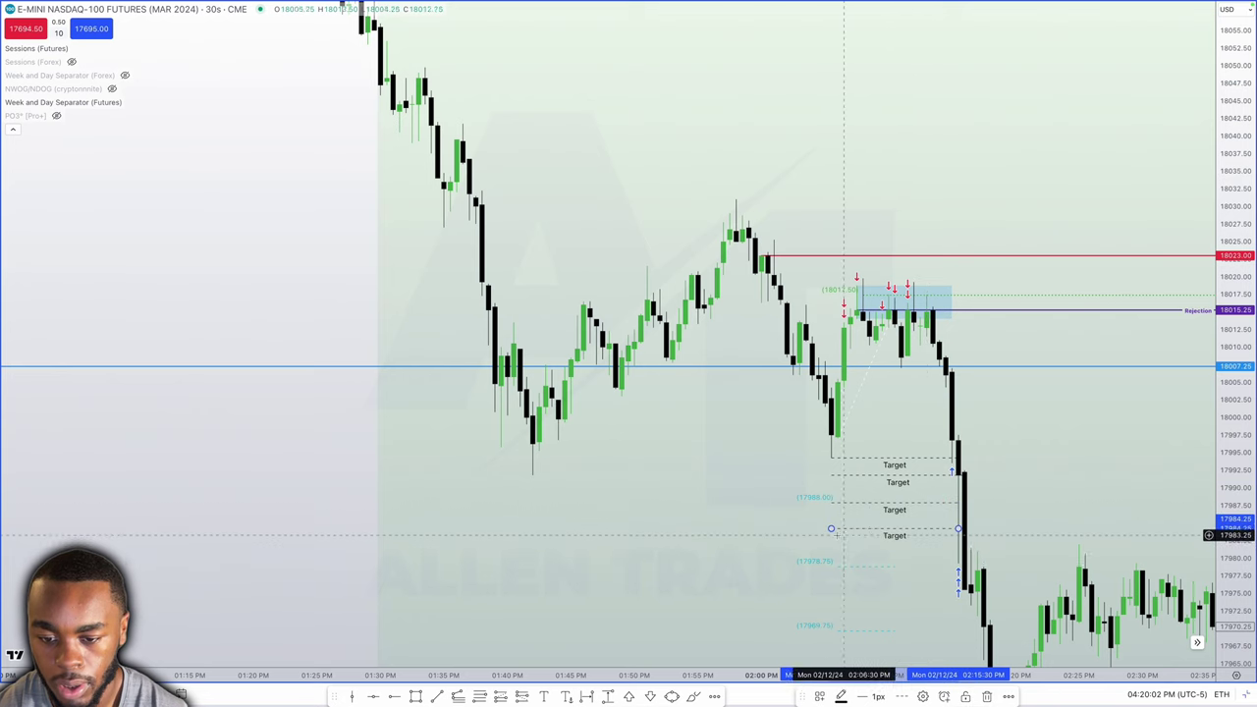
left_click_drag(831, 531, 823, 568)
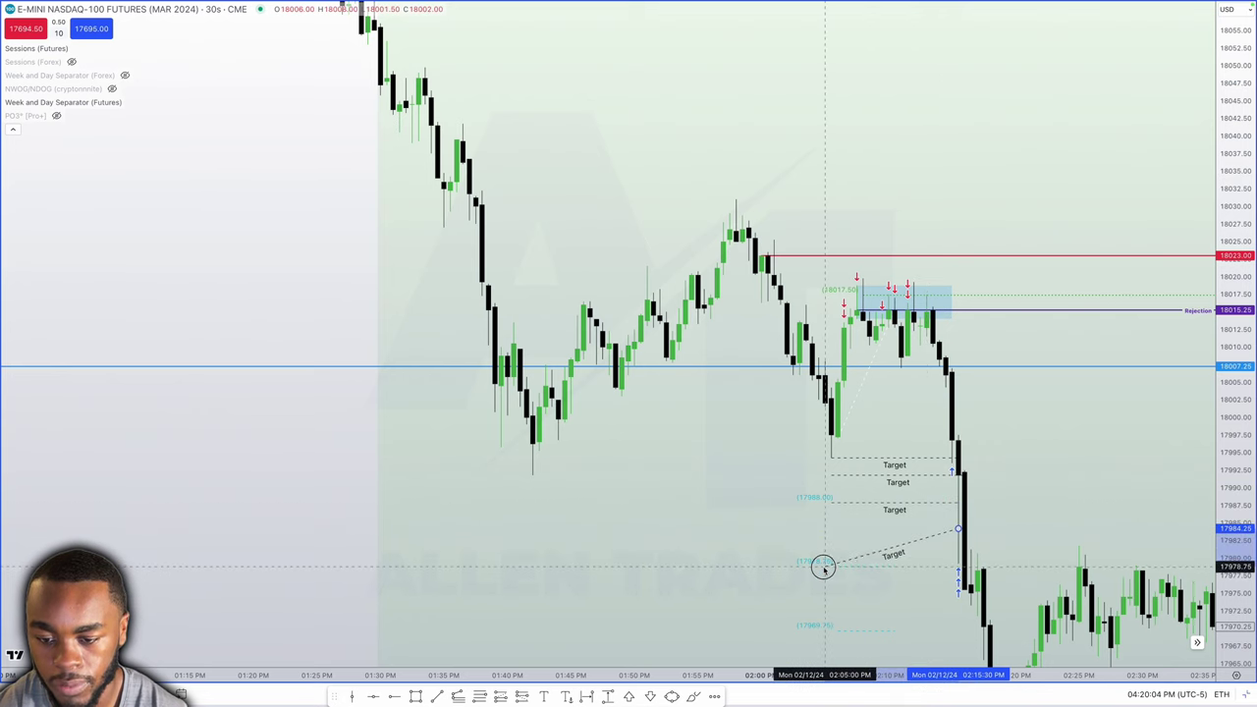
left_click_drag(957, 530, 952, 567)
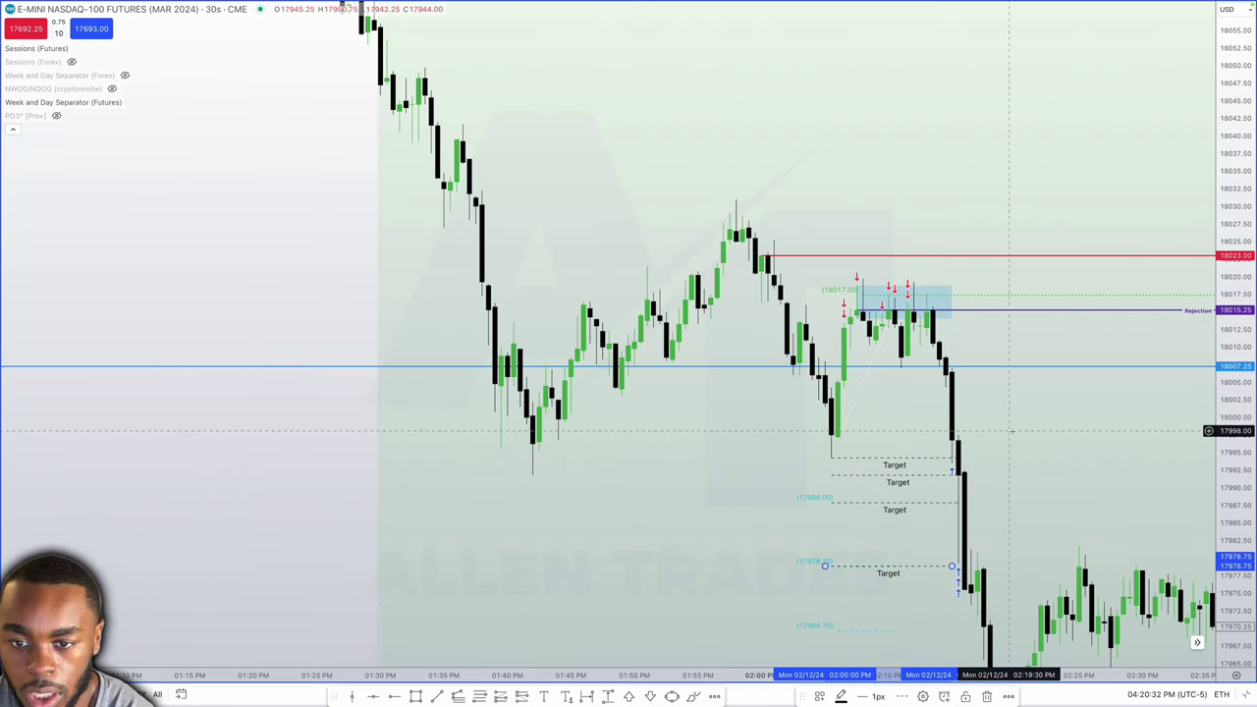
Step: Zoom the chart's time axis in and back out to inspect the Target lines
scroll(1011, 430, "up", 4)
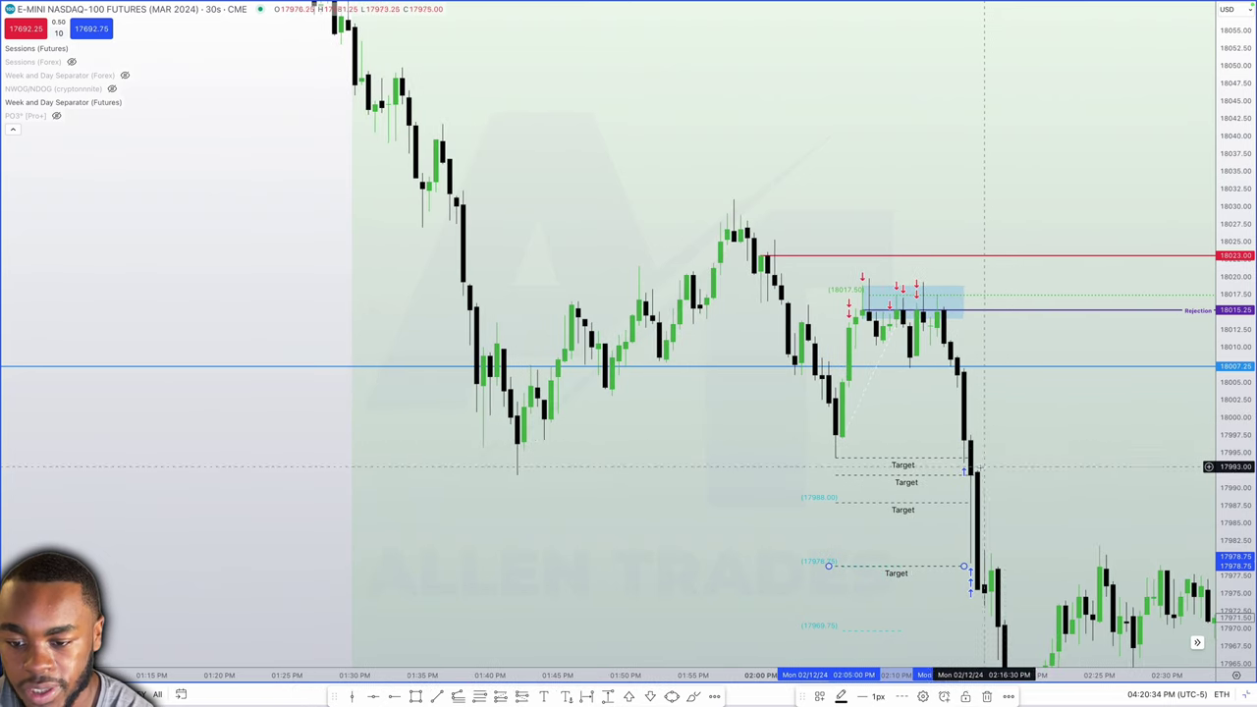
scroll(972, 481, "down", 1)
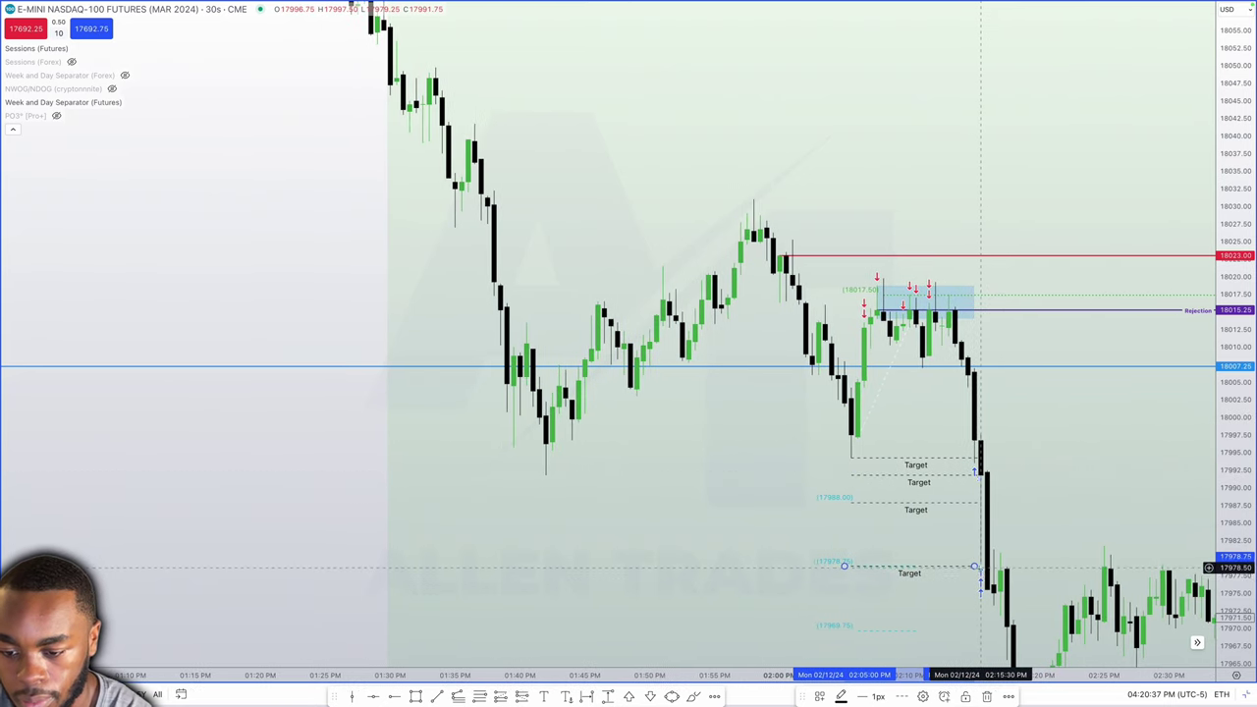